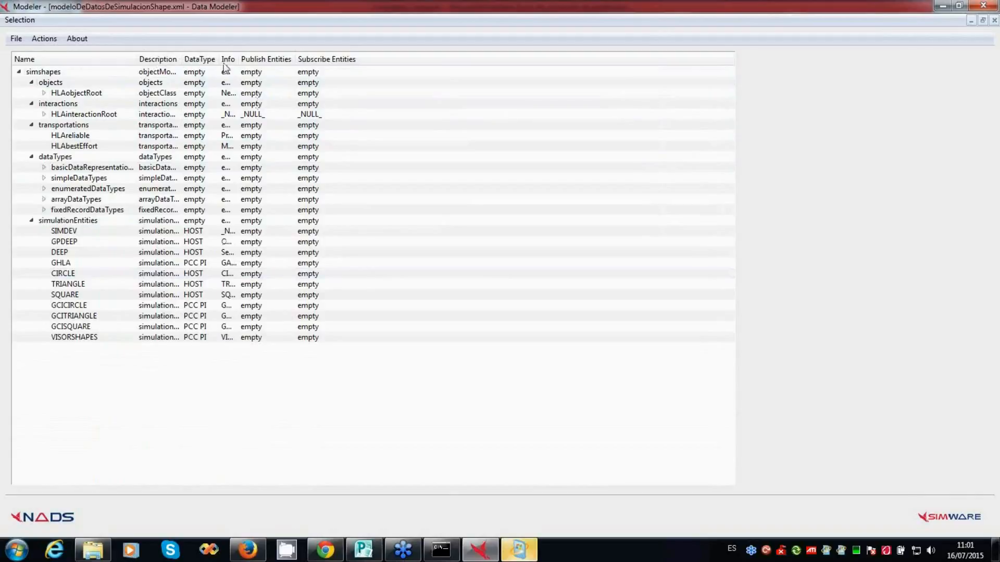
# Step: Widen the Info column and examine the simulationEntities branch and its GCICIRCLE entity
pyautogui.moveTo(239, 59); pyautogui.dragTo(307, 59)
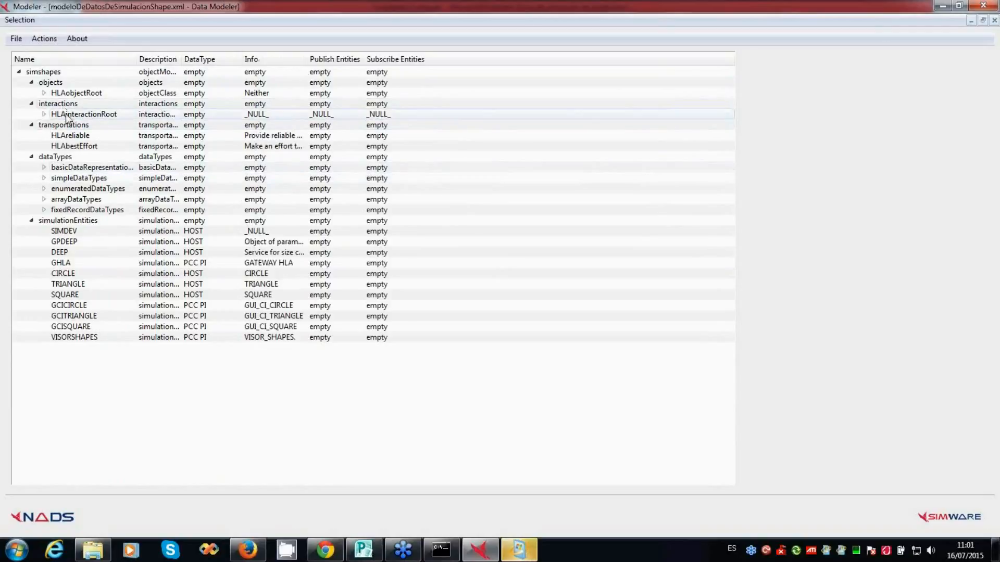
pyautogui.click(80, 220)
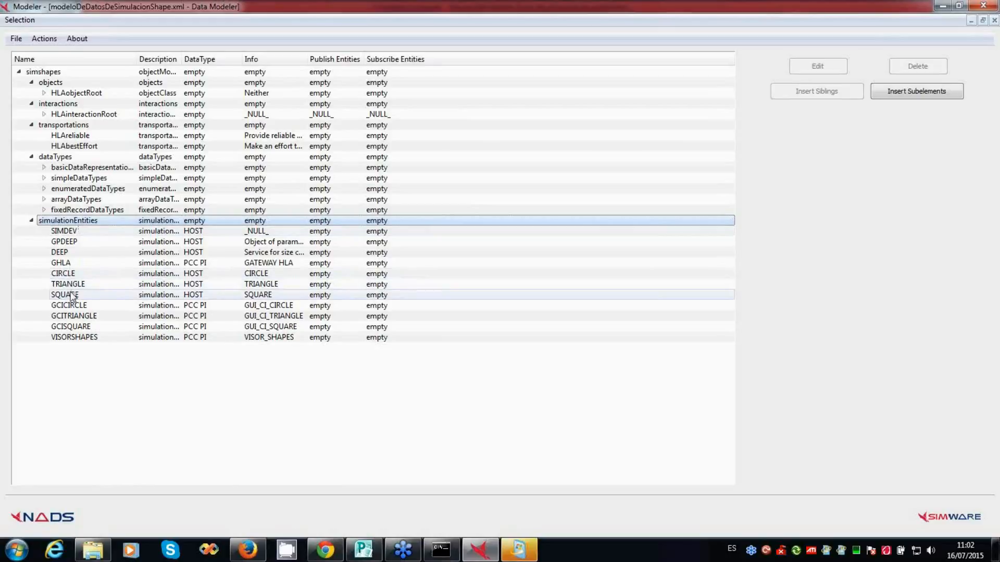
pyautogui.click(73, 308)
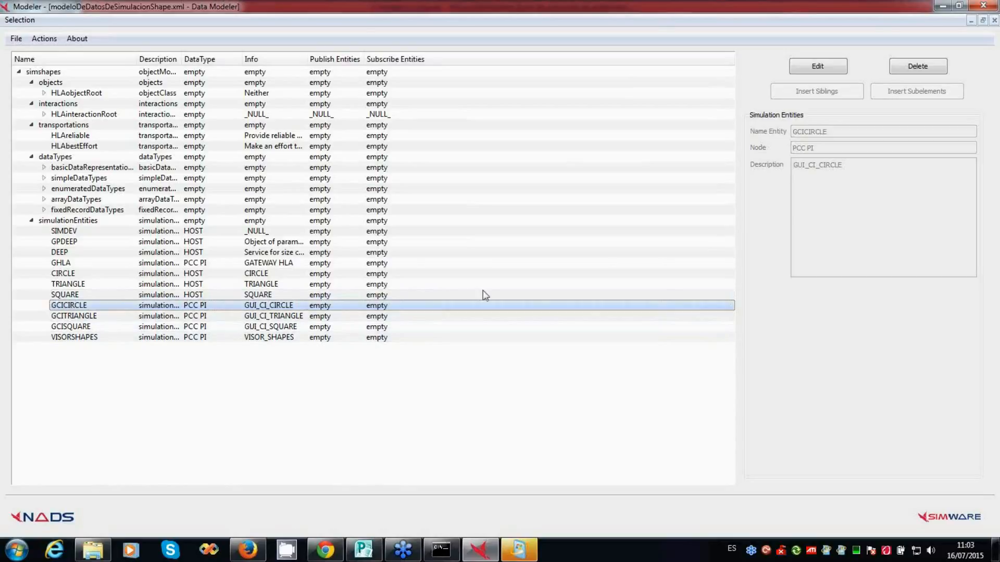
# Step: Expand HLAobjectRoot and collapse its ParametrosEntidad, ServicioSimulacion, CondicionesInicialesEntidad and DatosEntidad classes for an overview
pyautogui.click(43, 93)
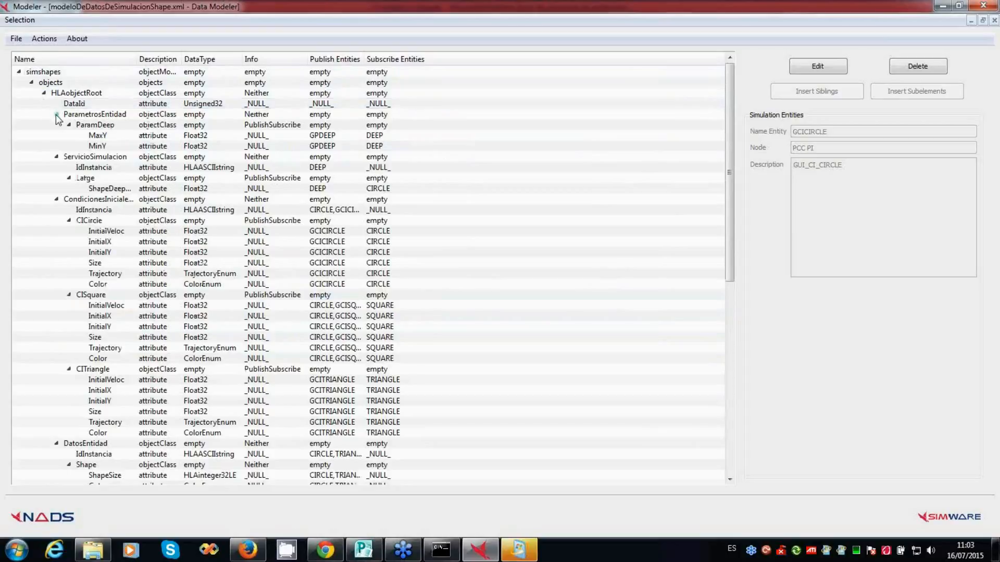
pyautogui.click(56, 114)
pyautogui.click(56, 125)
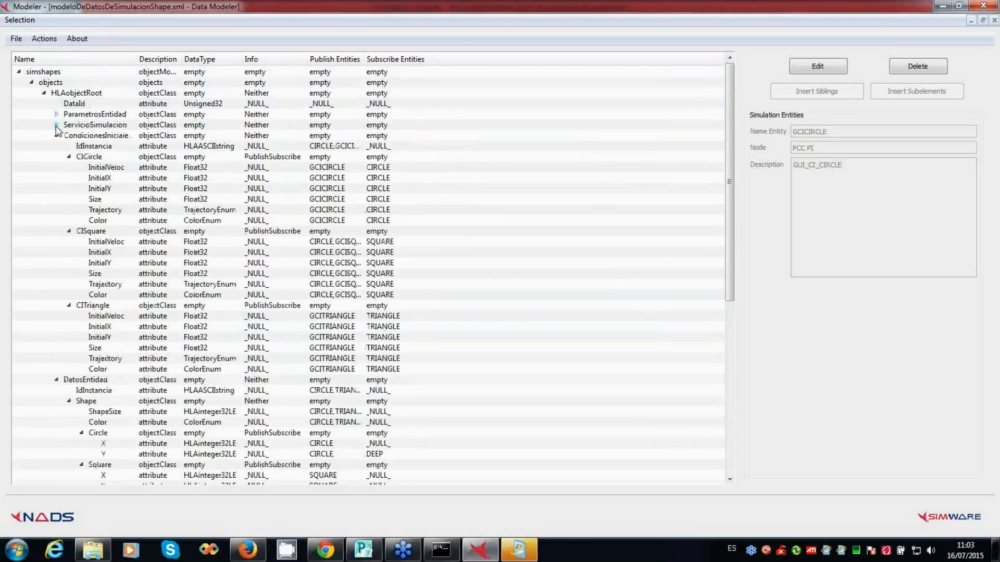
pyautogui.click(57, 136)
pyautogui.click(57, 146)
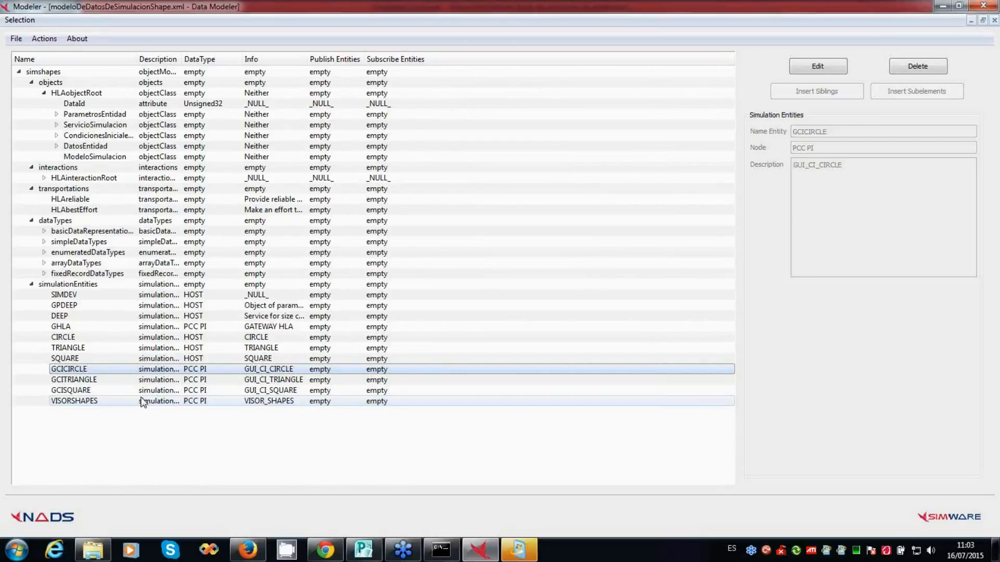
# Step: Expand HLAinteractionRoot and DatosEntidad, and examine the Shape class with its ShapeSize and Color attributes and the Circle subclass's Y attribute
pyautogui.click(45, 178)
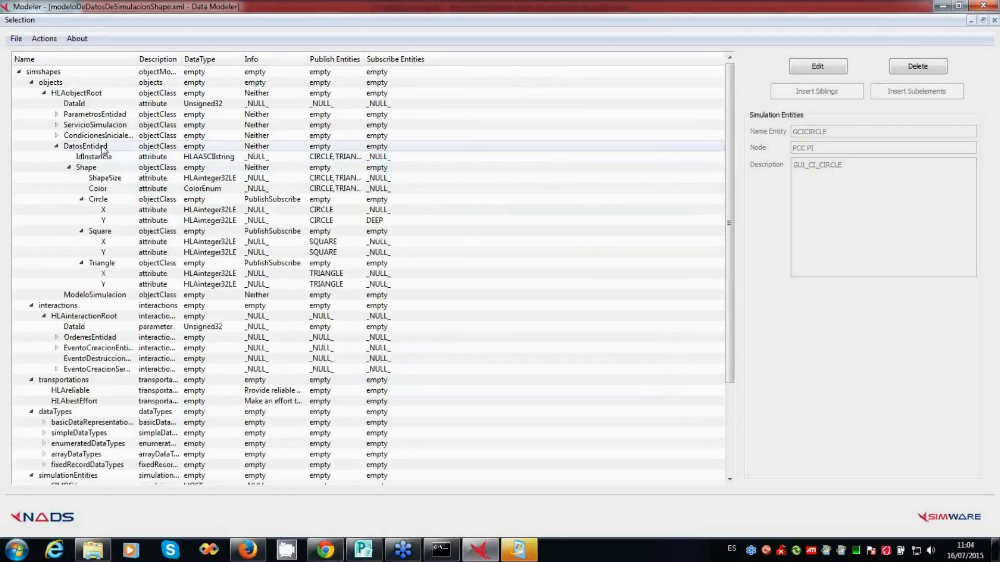
pyautogui.click(104, 167)
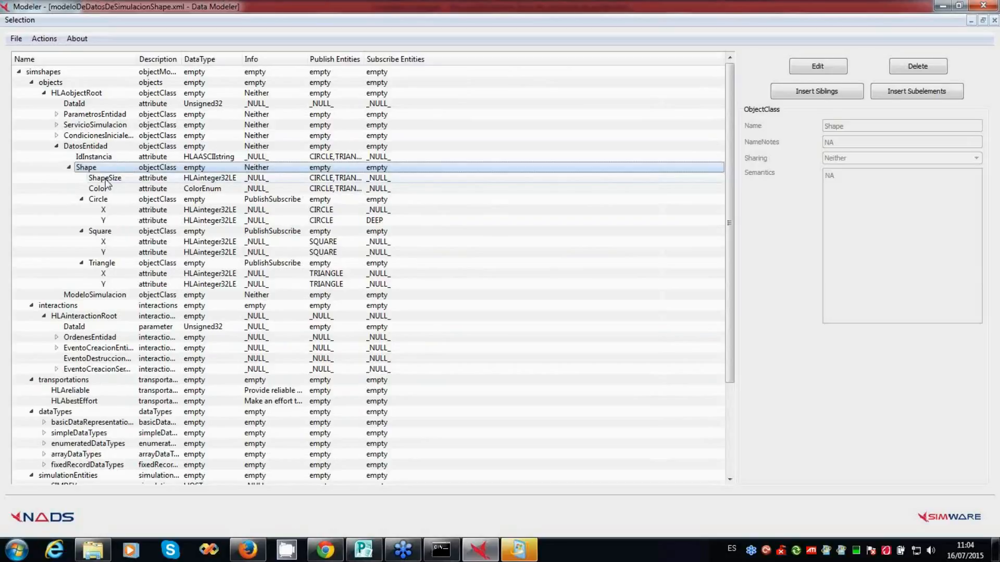
pyautogui.click(106, 178)
pyautogui.click(107, 188)
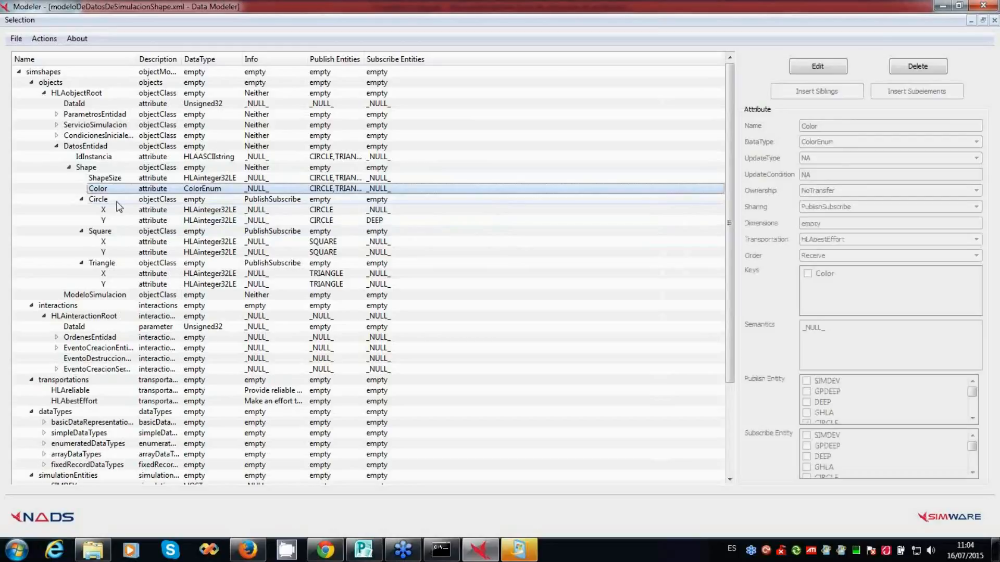
pyautogui.click(116, 202)
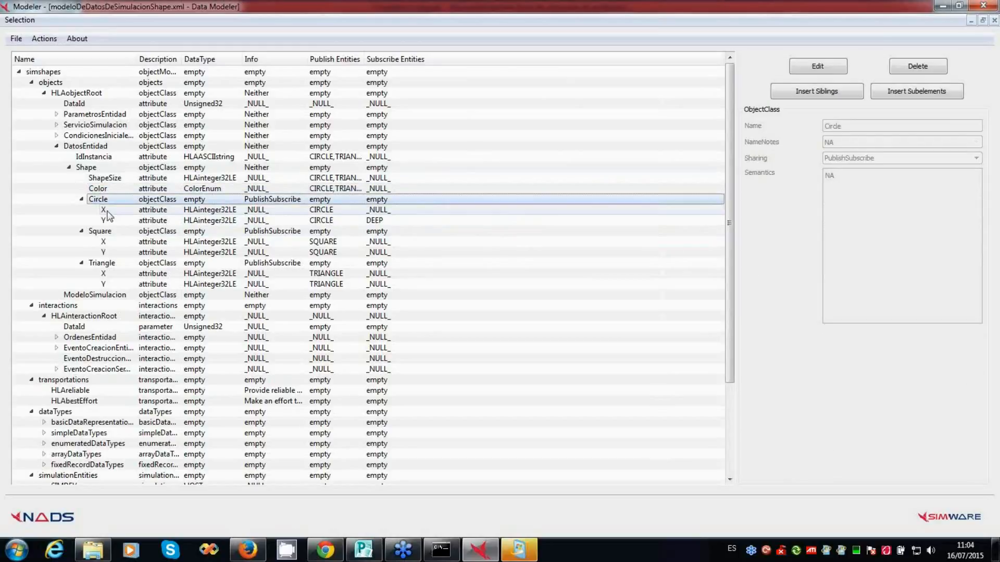
pyautogui.click(106, 220)
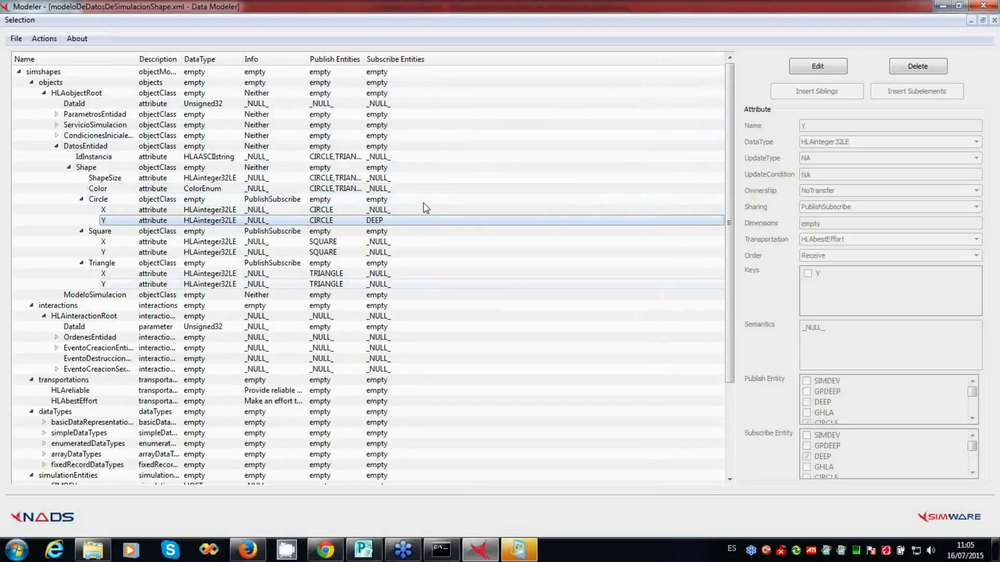
# Step: Expand CondicionesInicialesEntidad, widen the Name column, and examine the CICircle class and its InitialVeloc attribute
pyautogui.click(56, 135)
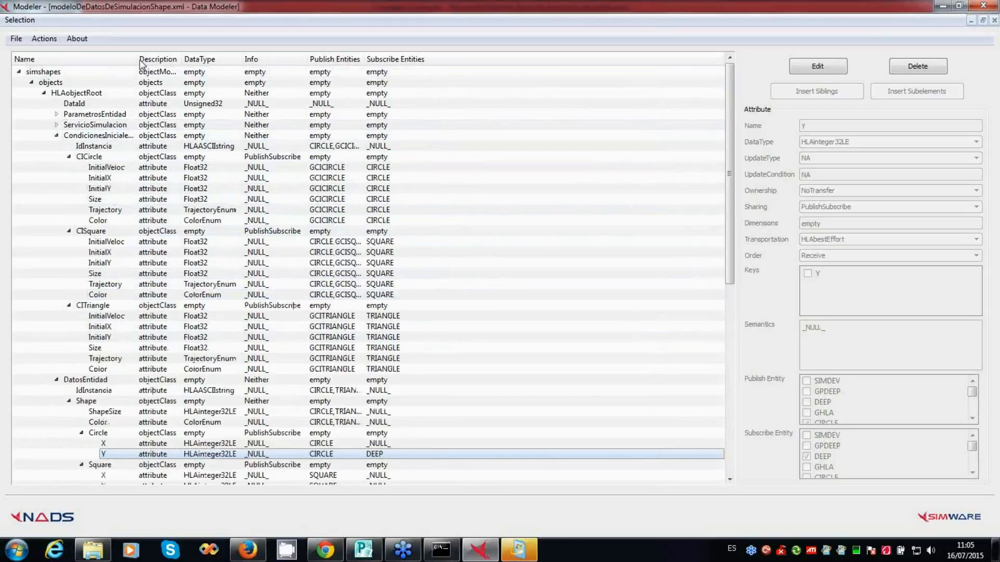
pyautogui.moveTo(138, 56); pyautogui.dragTo(265, 56)
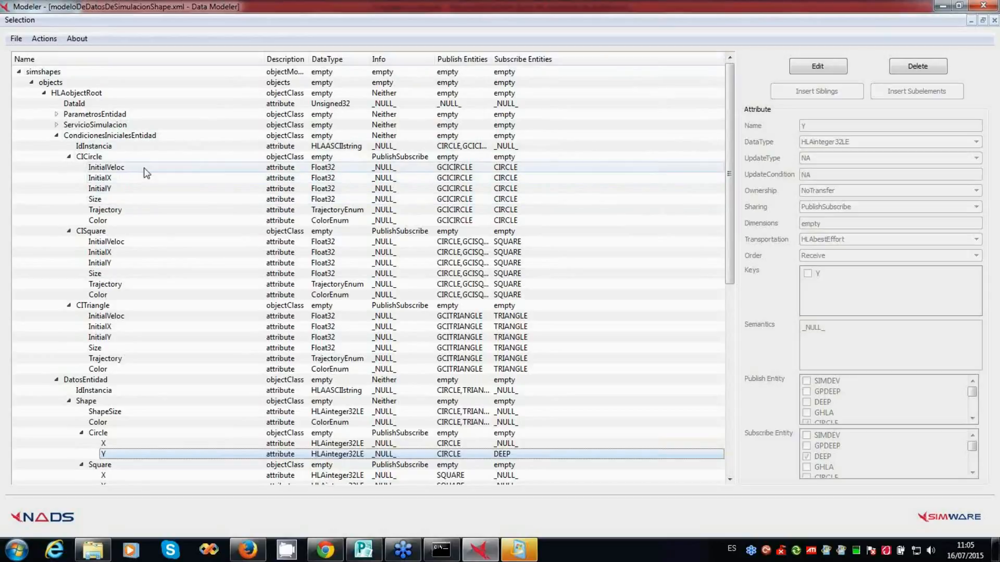
pyautogui.click(100, 157)
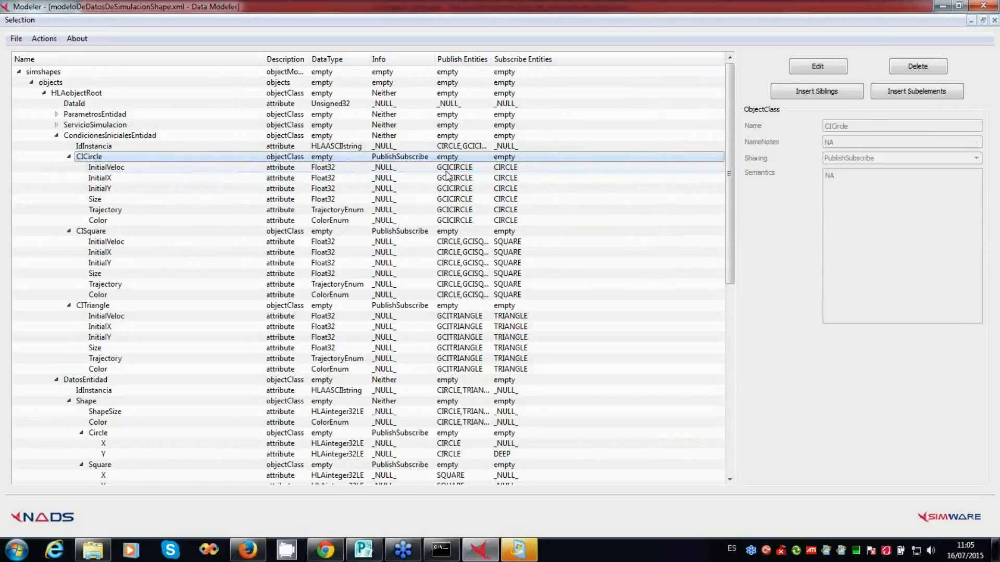
pyautogui.click(376, 166)
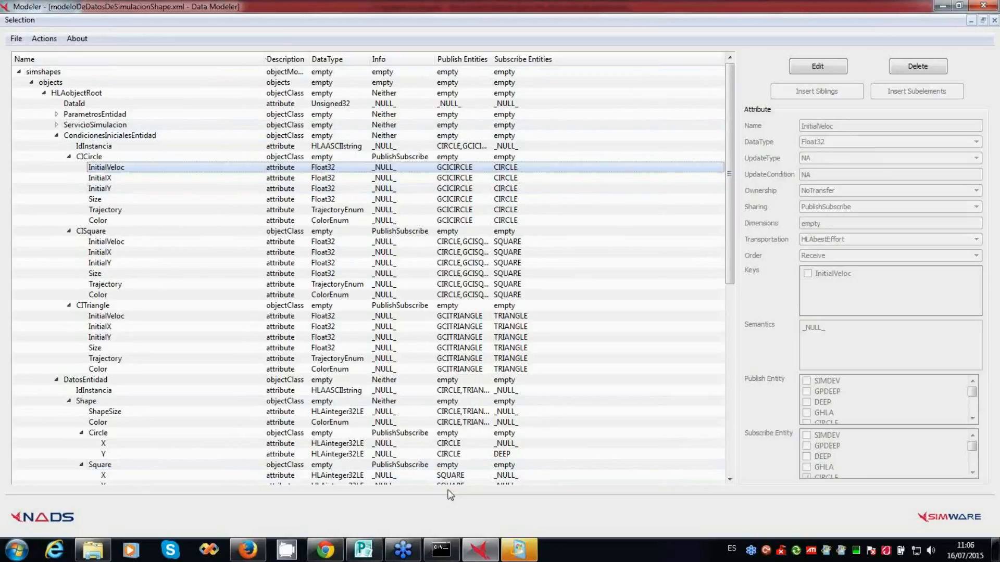
pyautogui.click(942, 6)
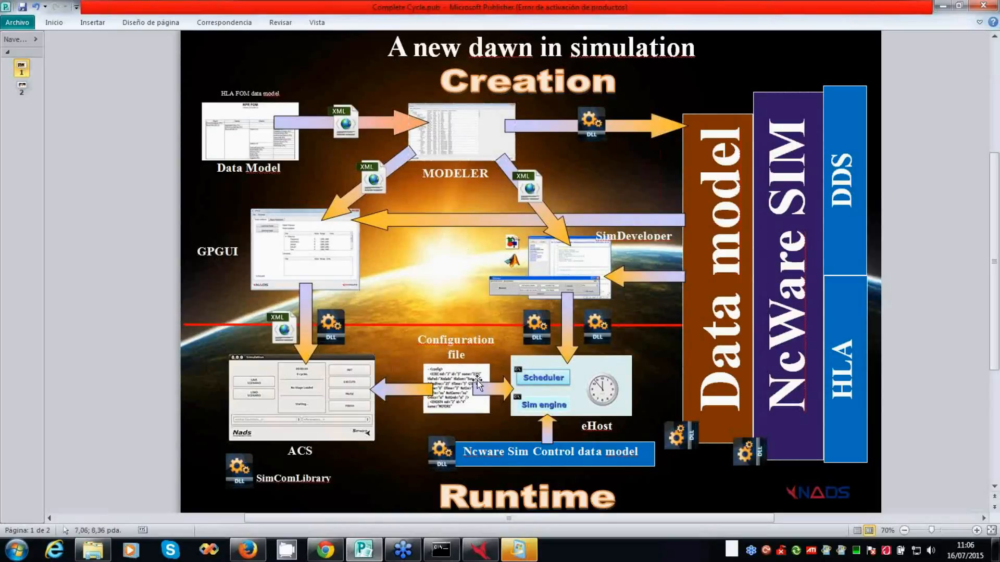
pyautogui.click(479, 550)
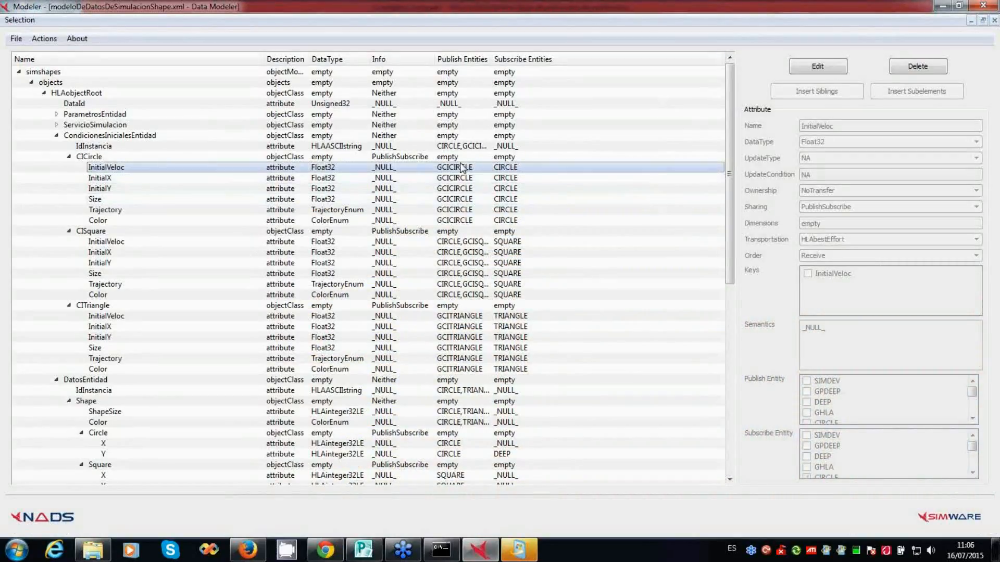
# Step: Switch to Windows Explorer and go to the folder C:\opt_any\Simware
pyautogui.click(940, 7)
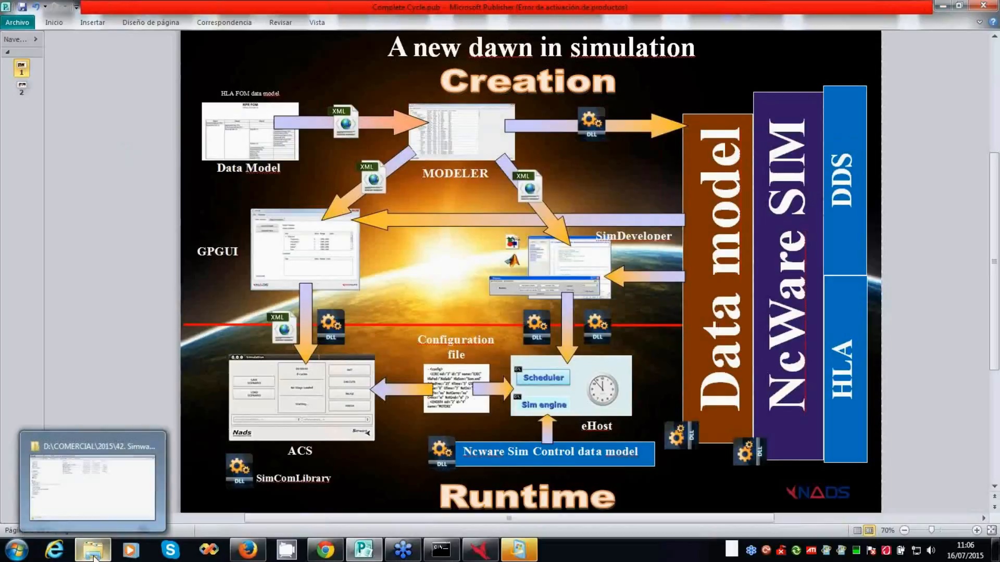
pyautogui.click(92, 552)
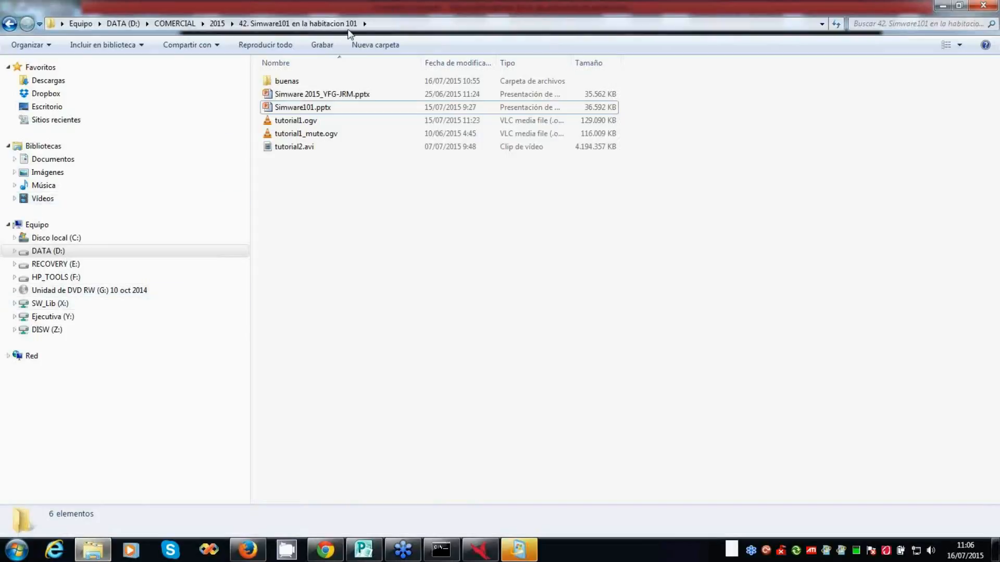
pyautogui.click(390, 22)
pyautogui.write('c')
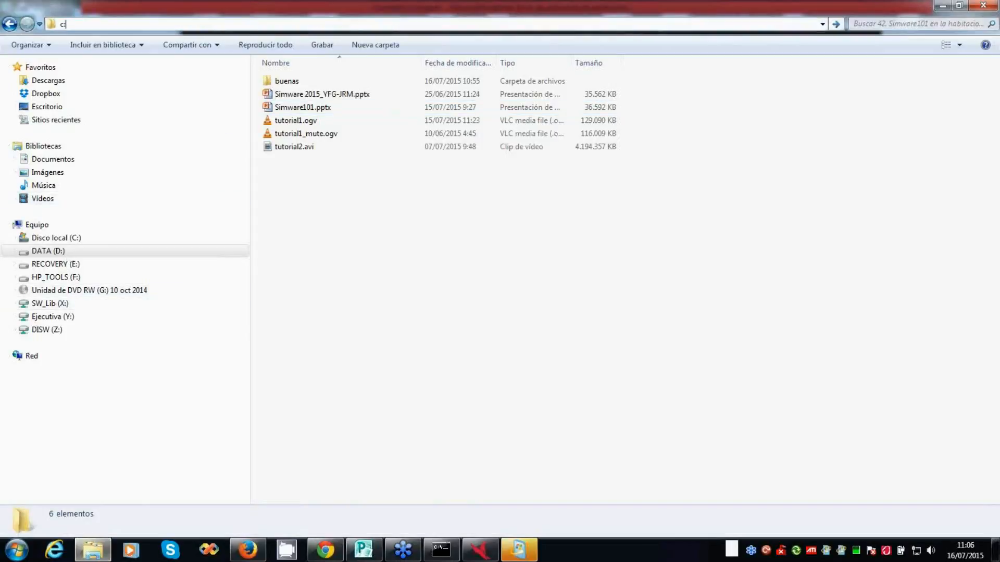
pyautogui.write(':\\opt')
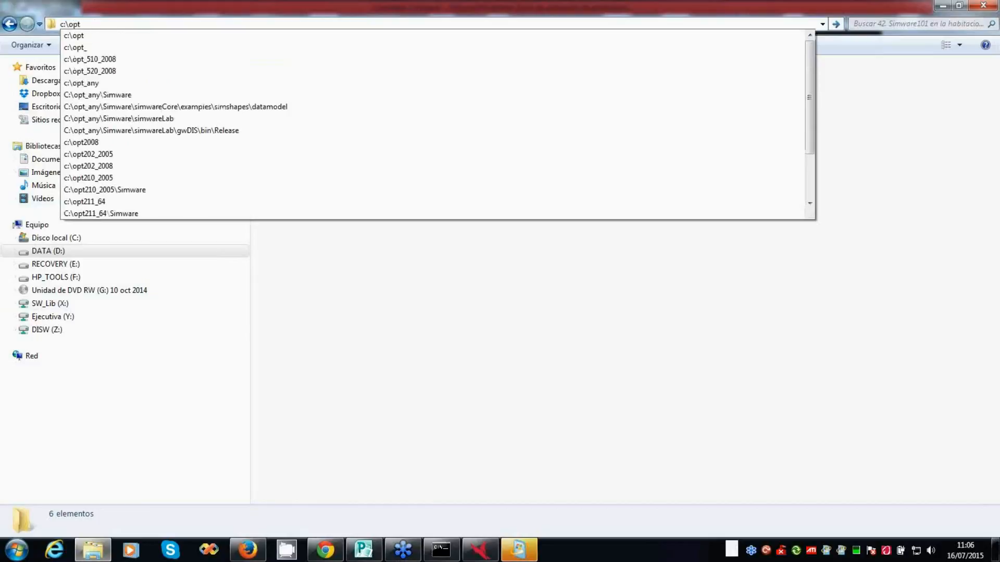
pyautogui.press('Down')
pyautogui.press('Down')
pyautogui.press('Down')
pyautogui.press('Down')
pyautogui.press('Down')
pyautogui.press('Down')
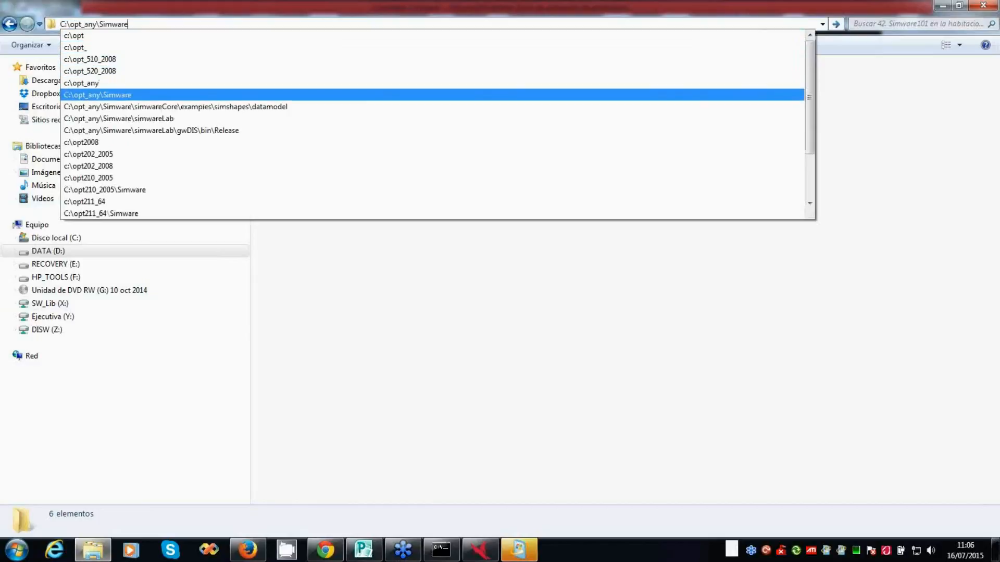
pyautogui.press('Return')
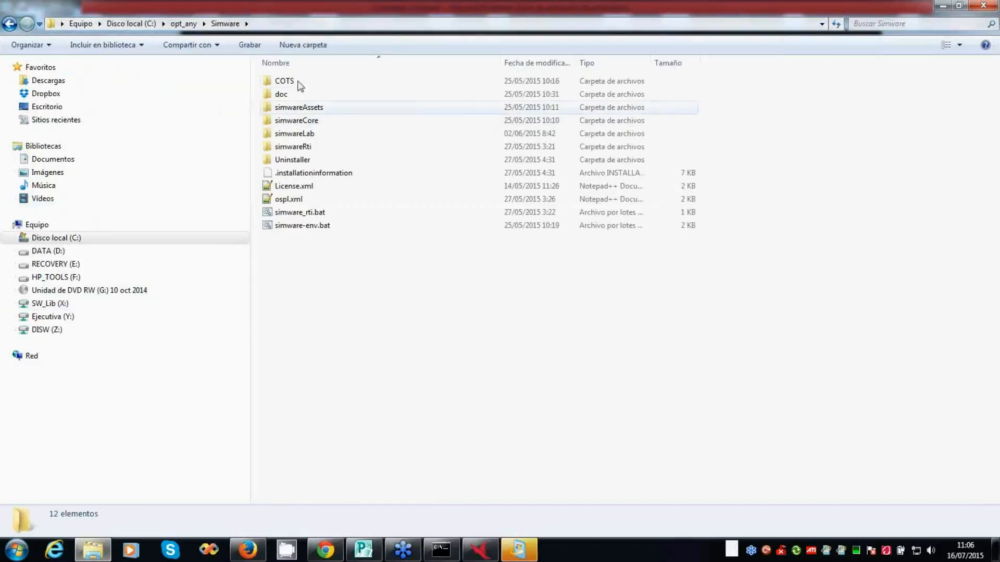
# Step: Open index.html from the html folder of the ncware_api_doc documentation inside doc
pyautogui.doubleClick(293, 94)
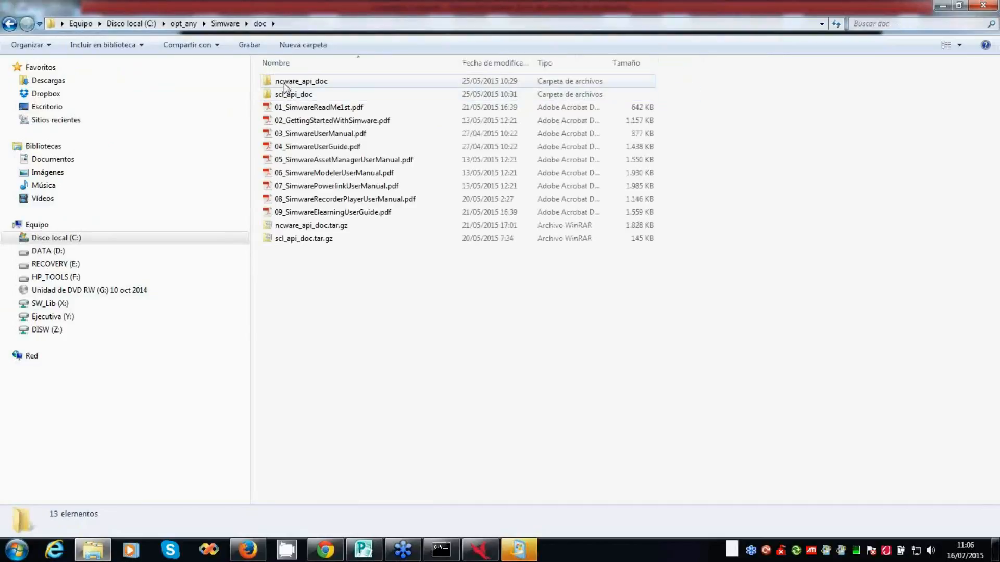
pyautogui.doubleClick(289, 83)
pyautogui.click(296, 86)
pyautogui.doubleClick(296, 86)
pyautogui.doubleClick(294, 85)
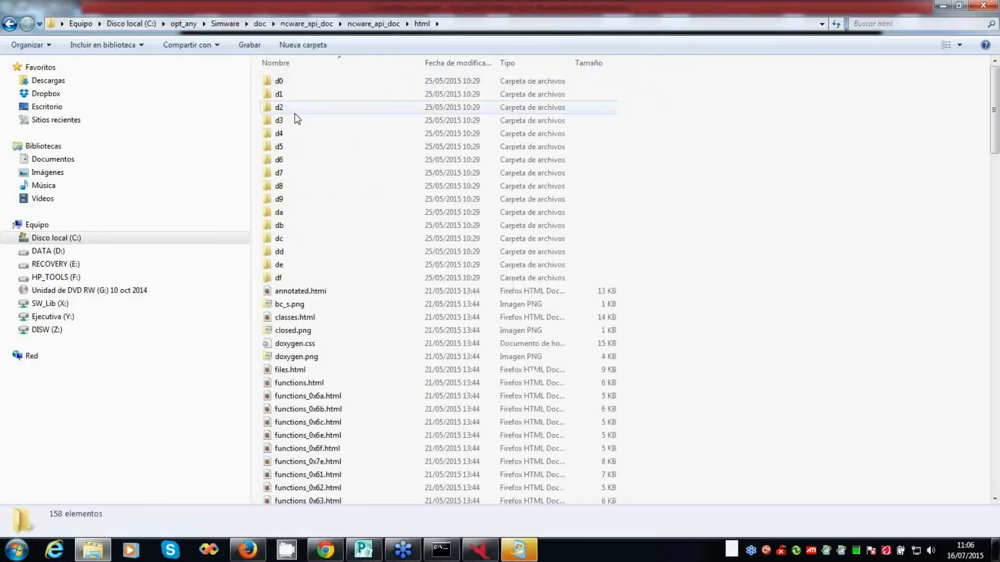
pyautogui.click(301, 355)
pyautogui.press('i')
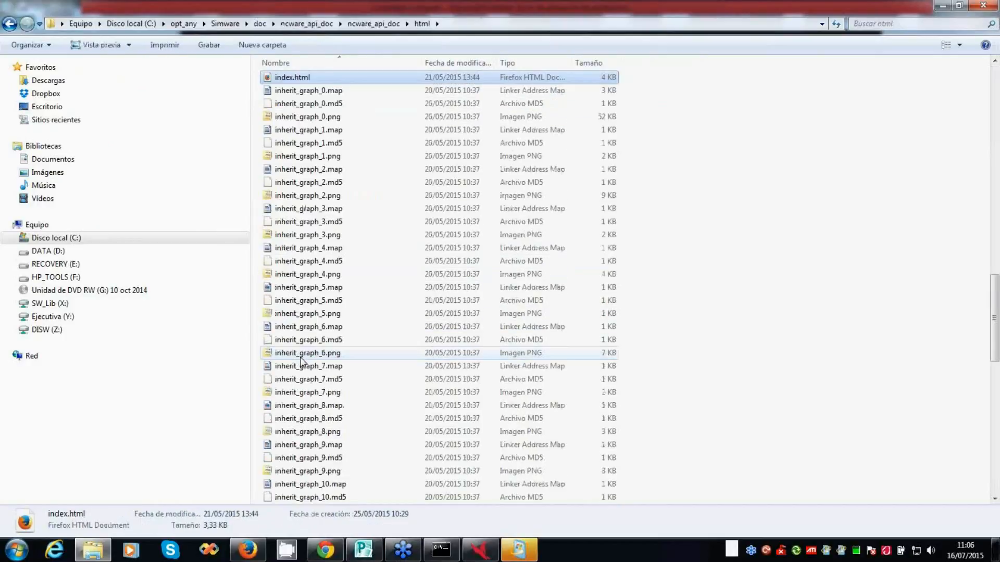
pyautogui.press('Return')
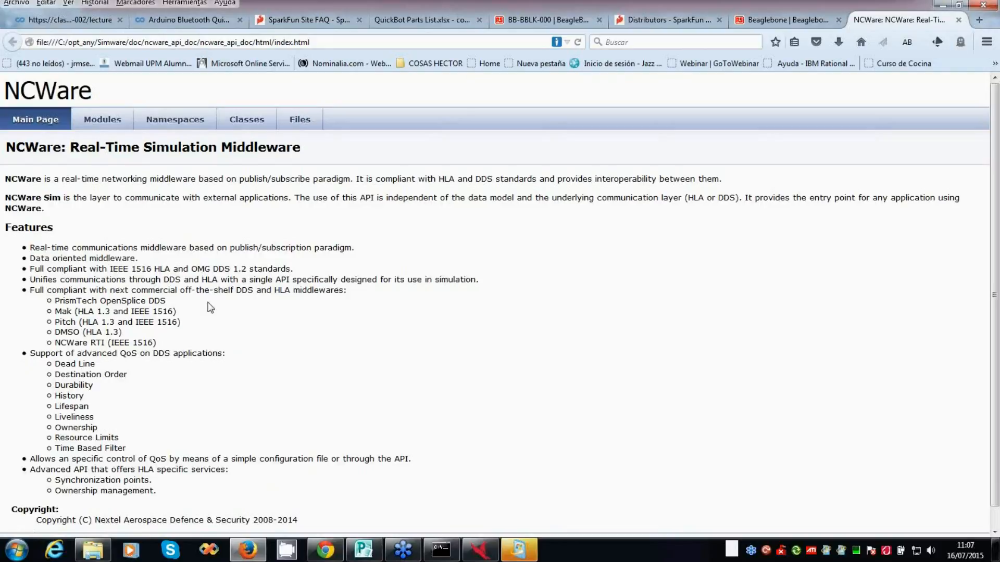
# Step: Open the SimFactory class reference from the Sim module and highlight the __Data__ template parameter of the createPublisher function's SimPublisher return type
pyautogui.click(107, 126)
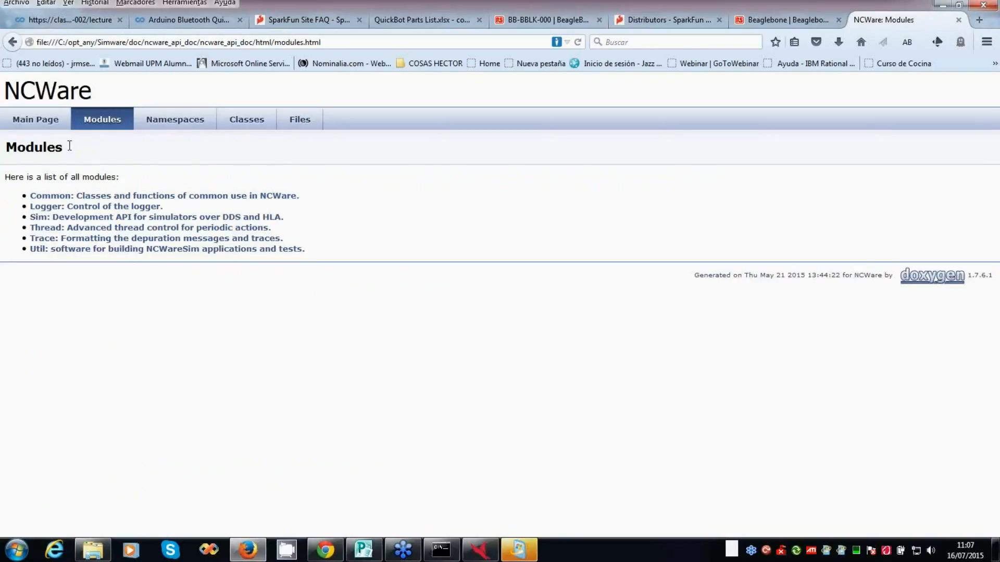
pyautogui.click(54, 219)
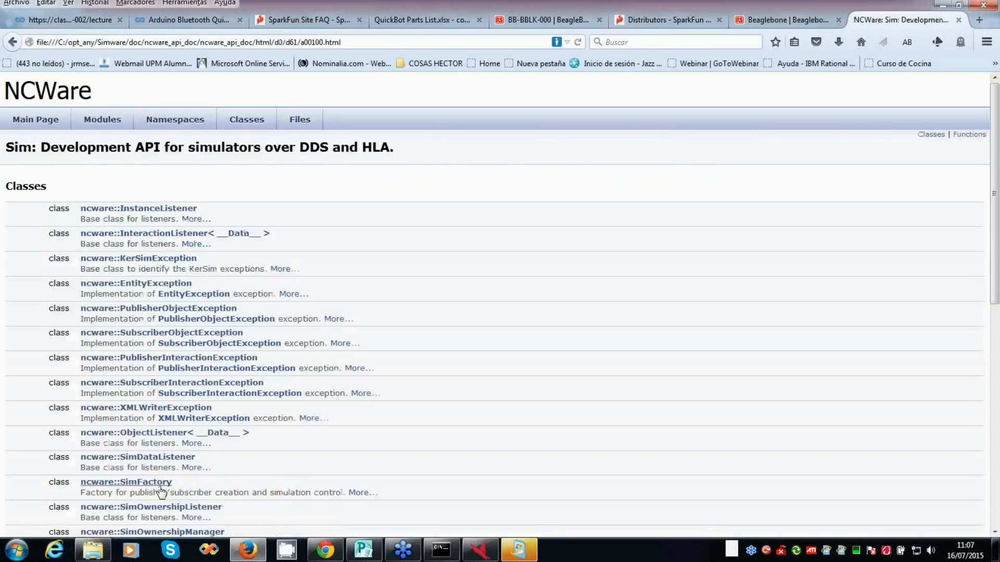
pyautogui.click(159, 483)
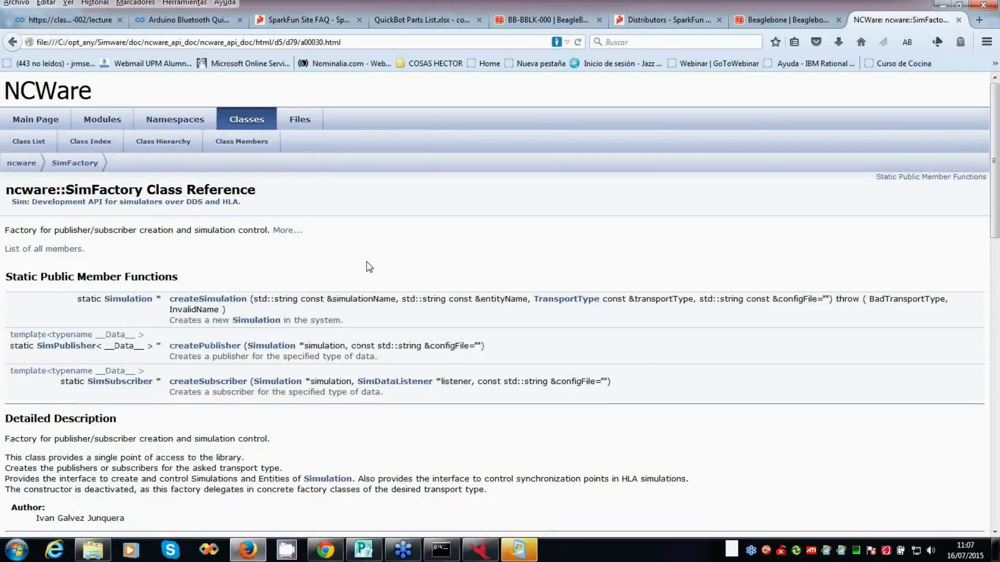
pyautogui.moveTo(145, 346); pyautogui.dragTo(106, 346)
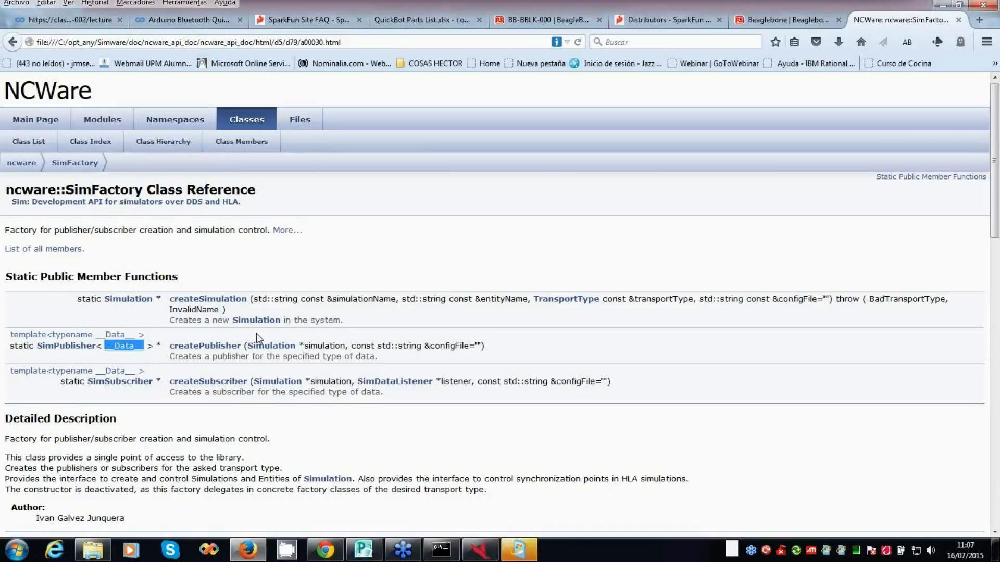
# Step: Return to the Data Modeler and start generating and compiling the IDL, browsing to the desktop (Escritorio) for the destination
pyautogui.click(942, 5)
pyautogui.click(44, 39)
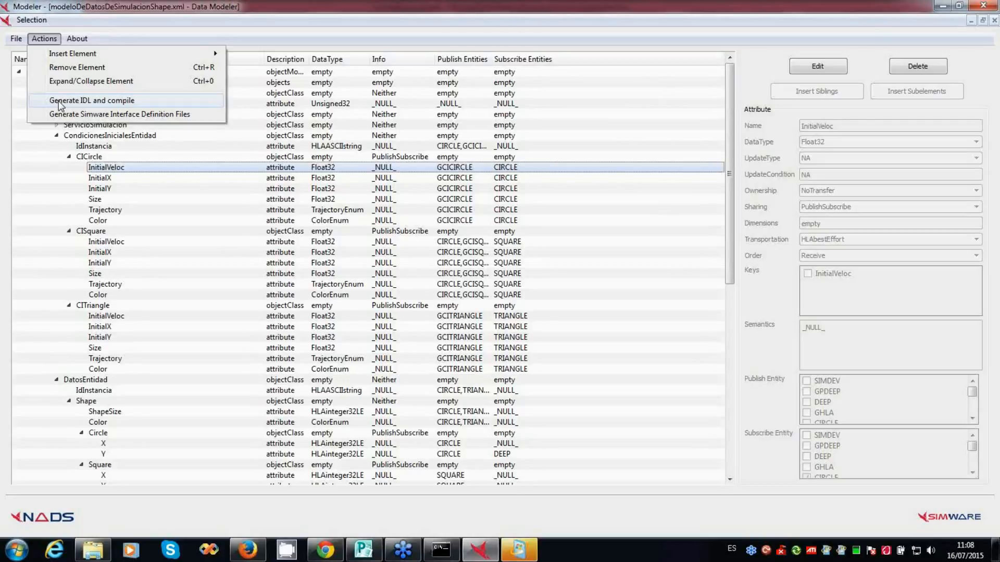
pyautogui.click(59, 103)
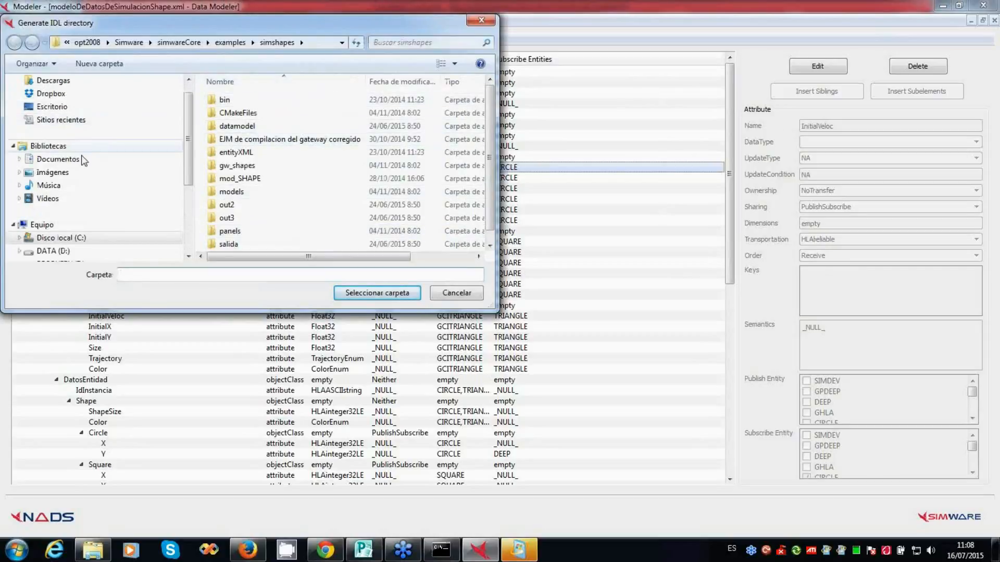
pyautogui.click(75, 106)
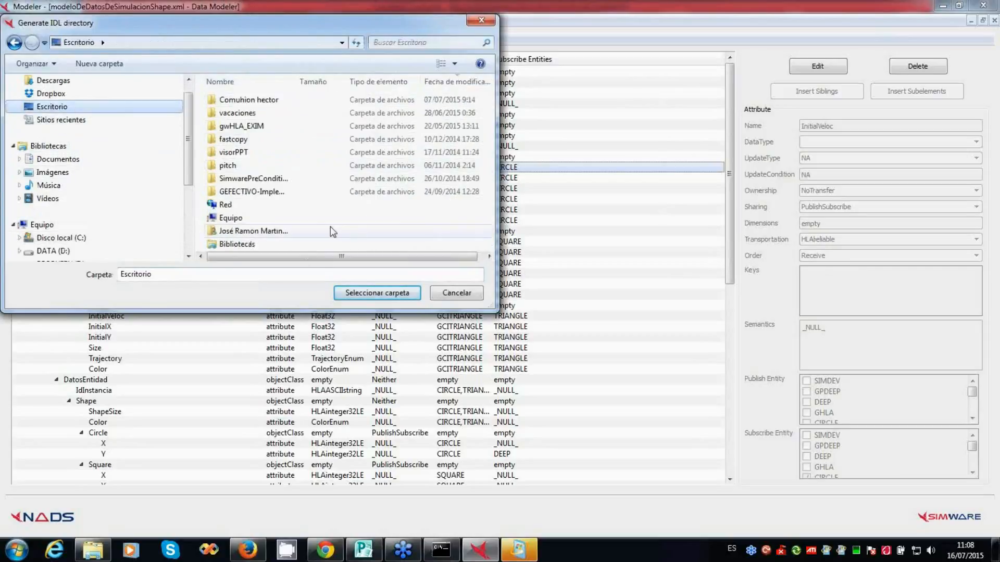
# Step: Create a folder named output on the desktop as the destination directory for the generated IDL
pyautogui.rightClick(354, 227)
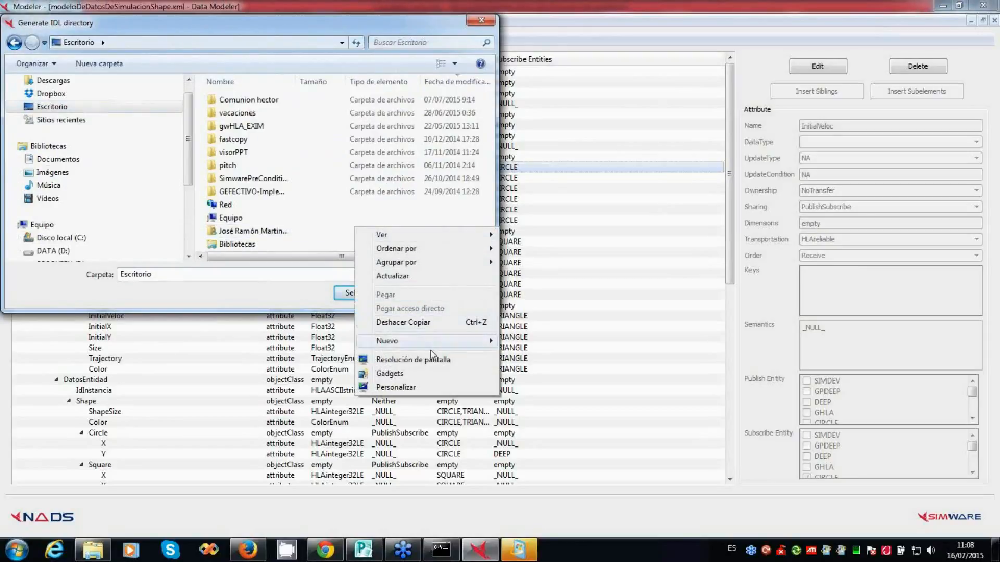
pyautogui.moveTo(434, 341)
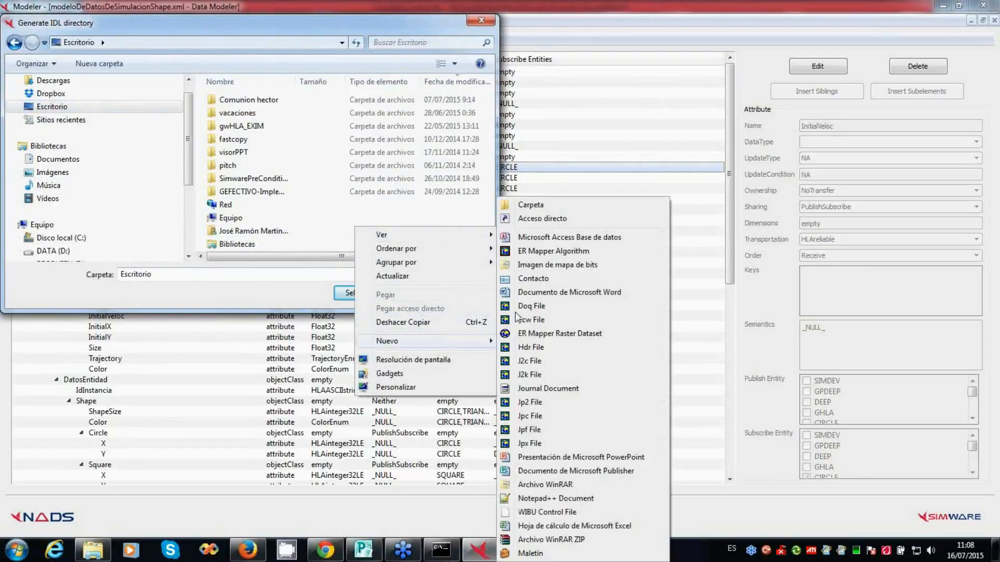
pyautogui.click(532, 205)
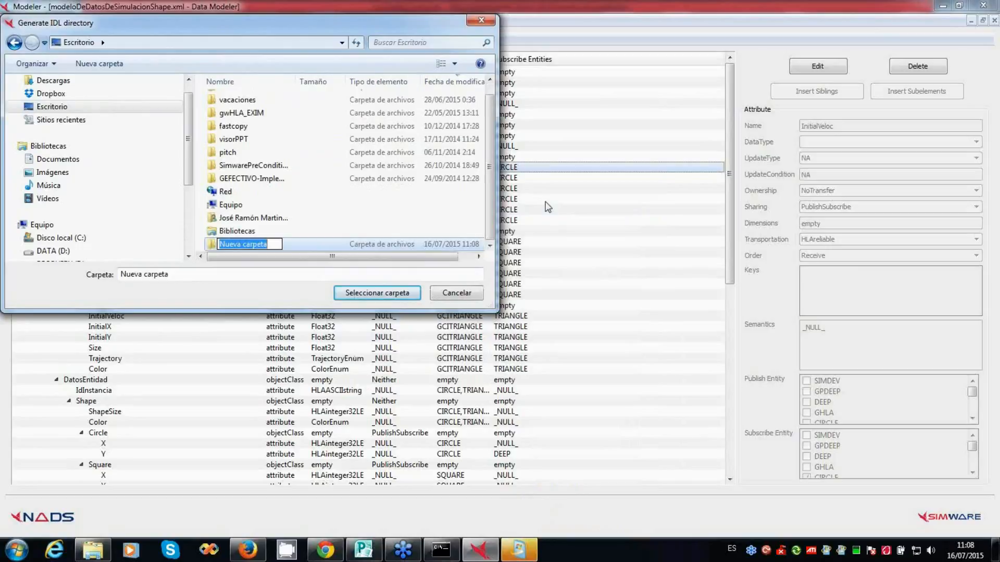
pyautogui.write('our')
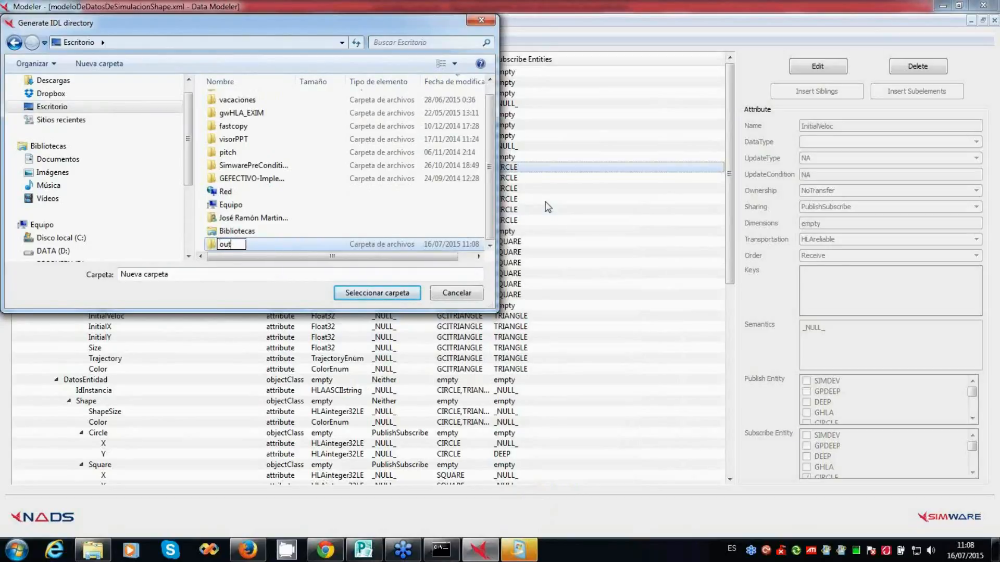
pyautogui.write('put')
pyautogui.press('Return')
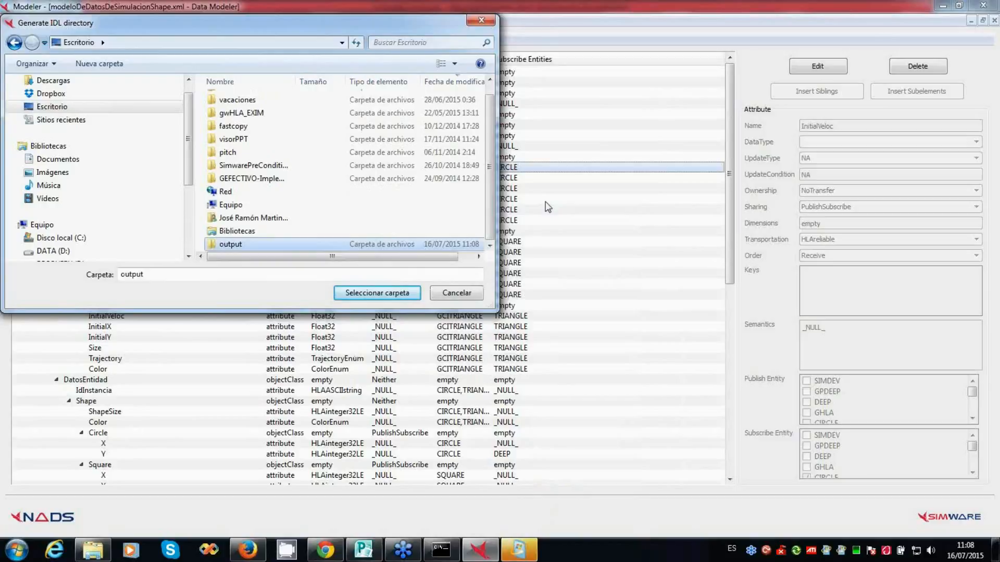
# Step: Open the desktop's output folder in Windows Explorer and look through the generated IDL, header and source files
pyautogui.press('super+e')
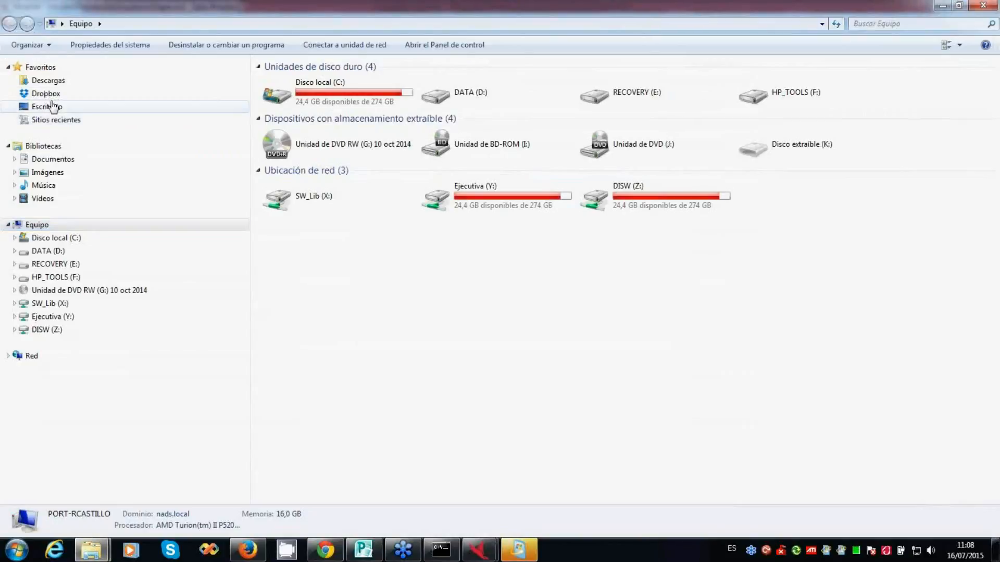
pyautogui.click(54, 107)
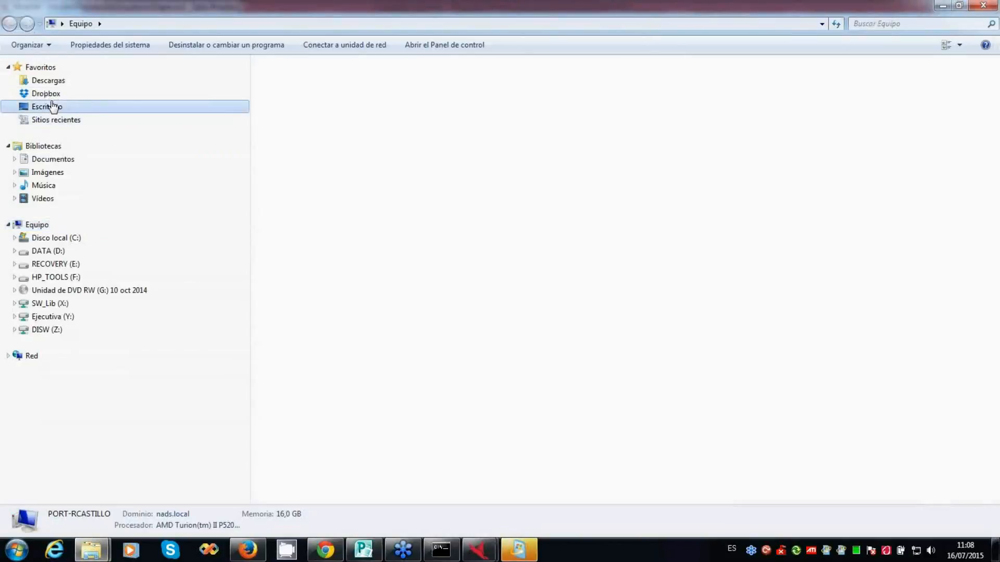
pyautogui.click(295, 119)
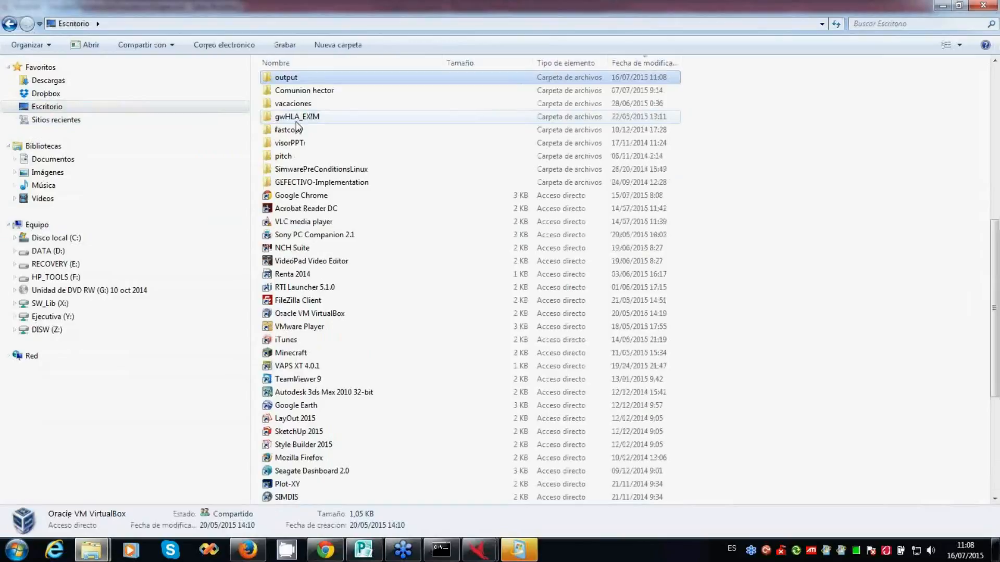
pyautogui.doubleClick(284, 76)
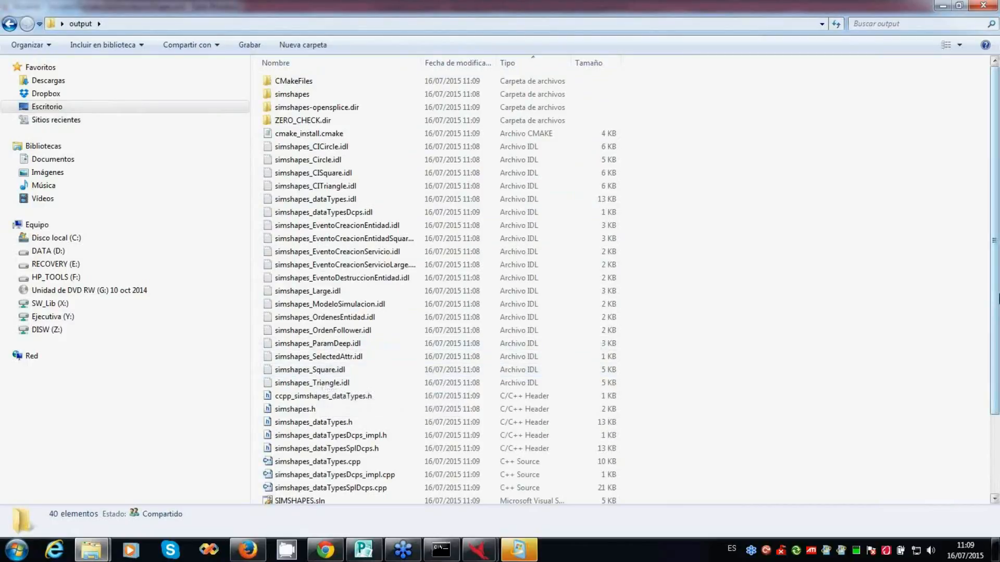
pyautogui.scroll(-1, 998, 329)
pyautogui.moveTo(998, 329); pyautogui.dragTo(999, 264)
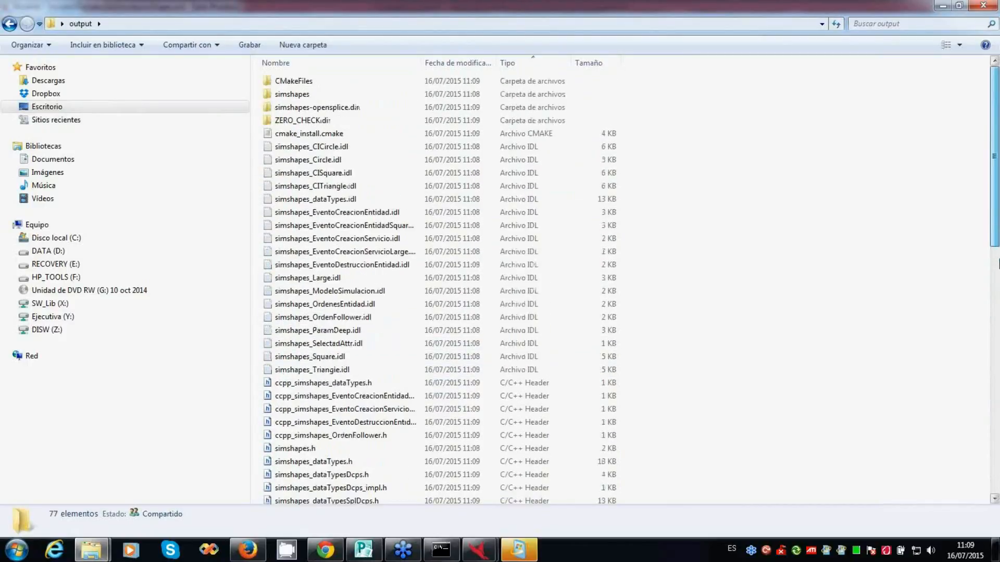
# Step: Open simshapes_Square.idl in Notepad++ and examine the Square struct and its attributes
pyautogui.click(525, 150)
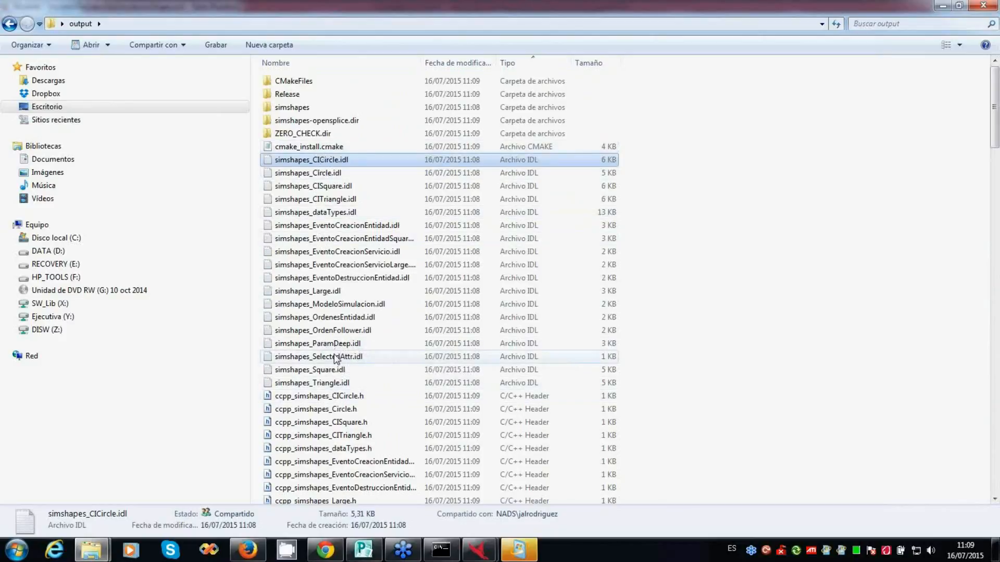
pyautogui.doubleClick(329, 371)
pyautogui.rightClick(329, 370)
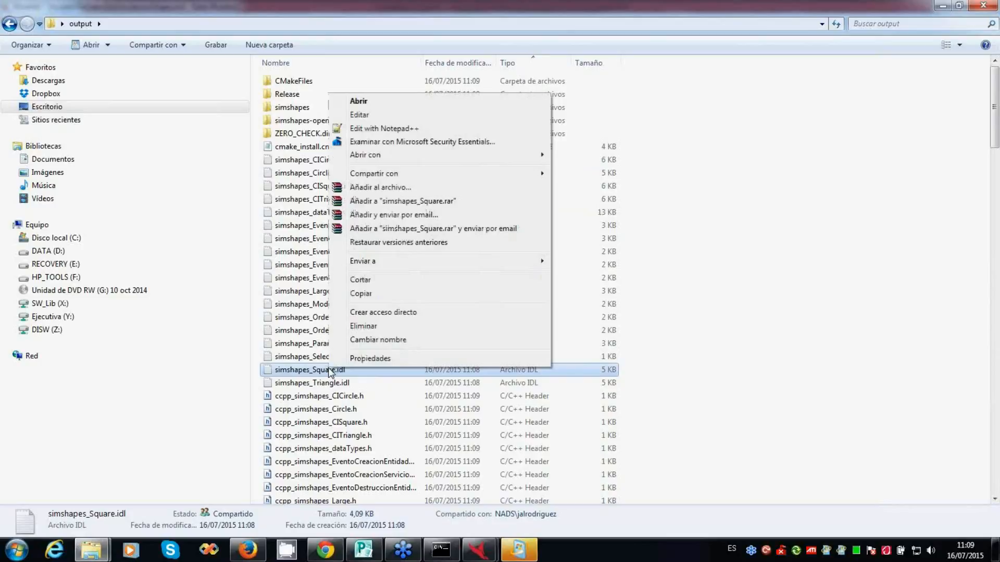
pyautogui.click(482, 129)
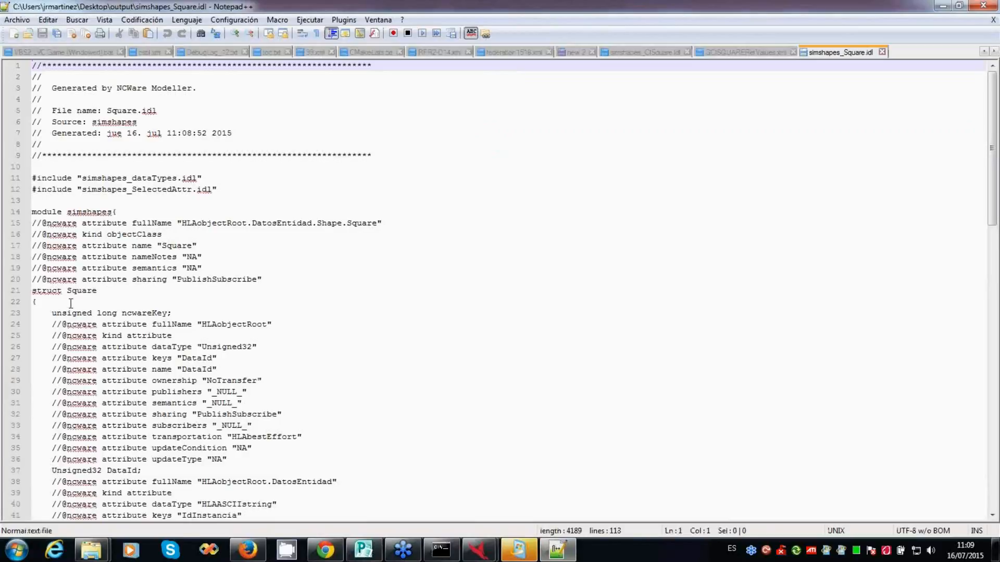
pyautogui.scroll(-20, 71, 304)
pyautogui.click(95, 480)
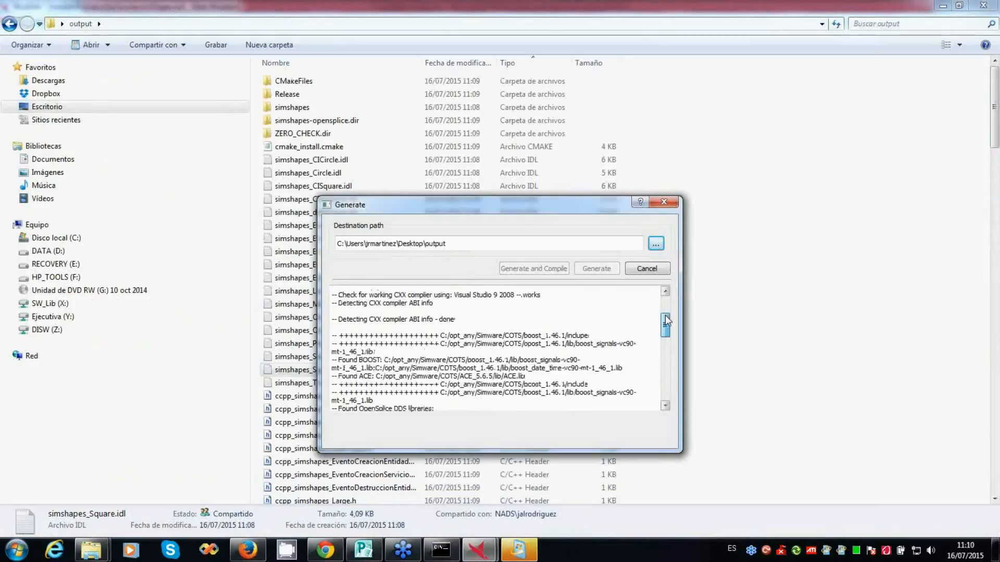
# Step: Review the CMake and compilation log in the Generate dialog from its beginning to its end
pyautogui.moveTo(665, 334); pyautogui.dragTo(667, 307)
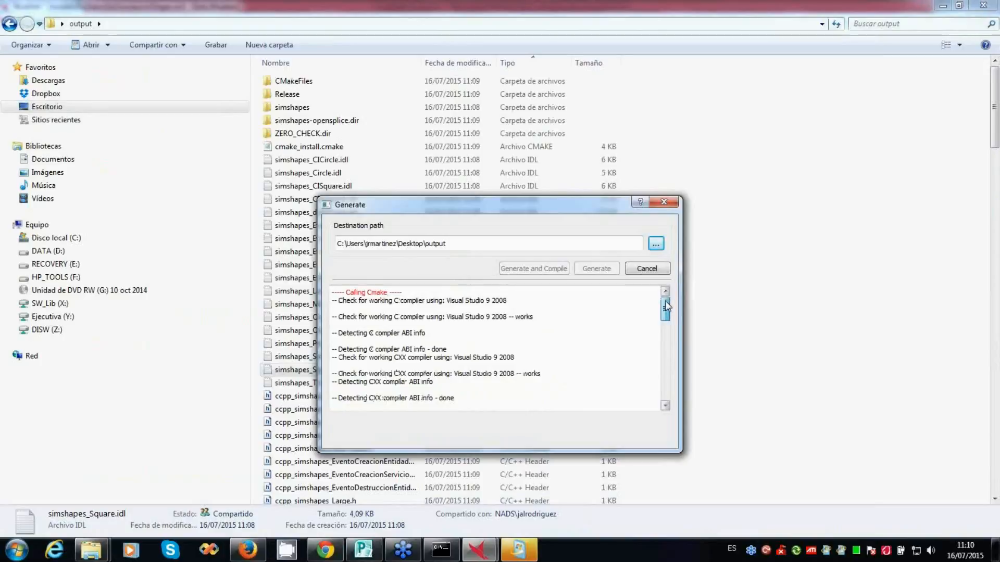
pyautogui.moveTo(666, 306); pyautogui.dragTo(666, 360)
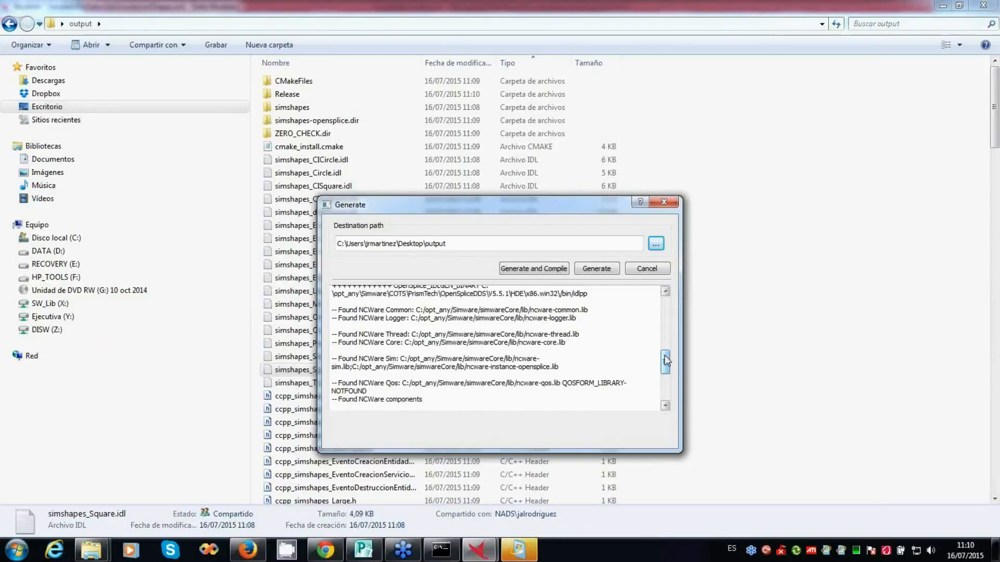
pyautogui.moveTo(666, 361); pyautogui.dragTo(666, 390)
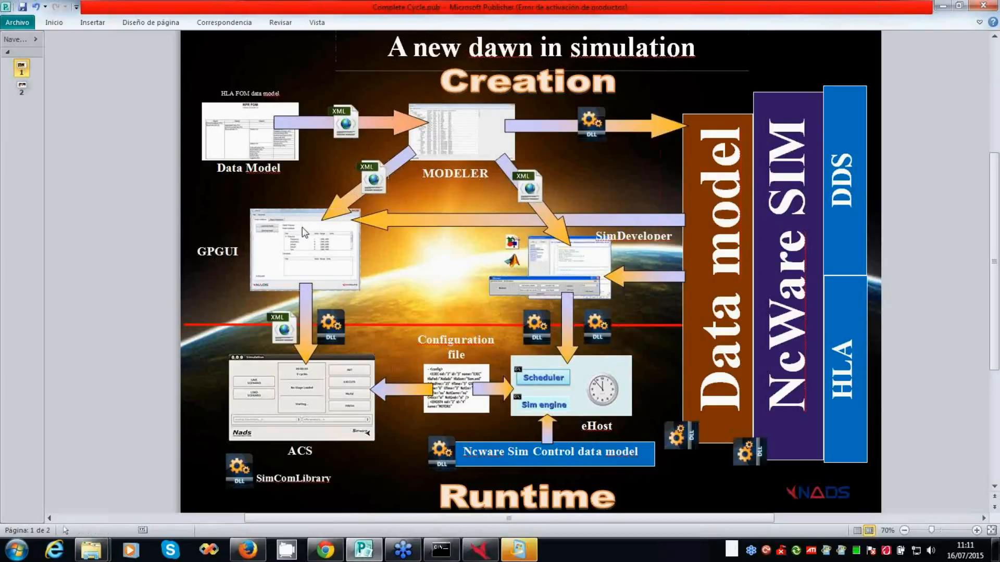
# Step: Switch back to the Data Modeler and start generating the Simware Interface Definition Files, browsing to the desktop's output folder
pyautogui.click(943, 6)
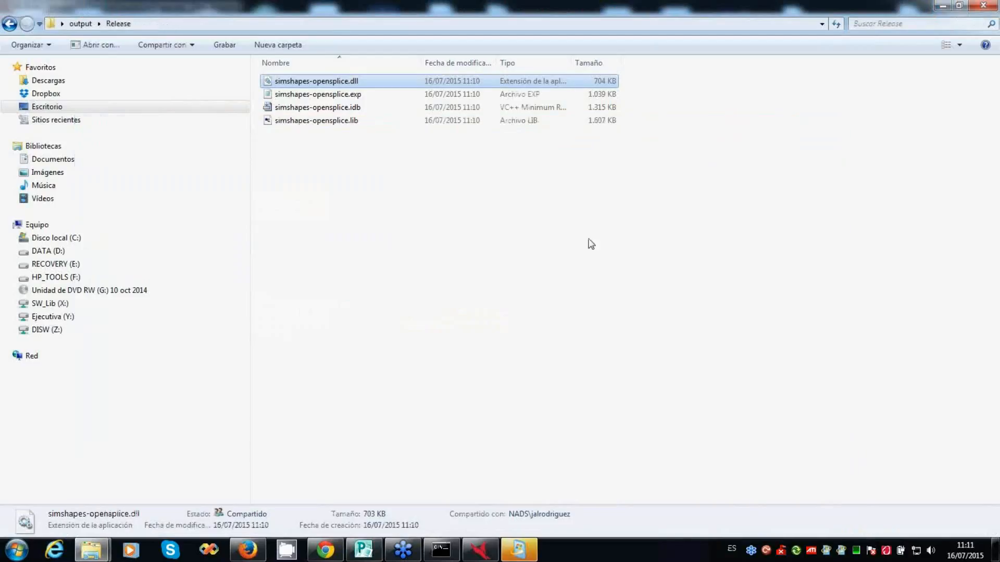
pyautogui.click(483, 546)
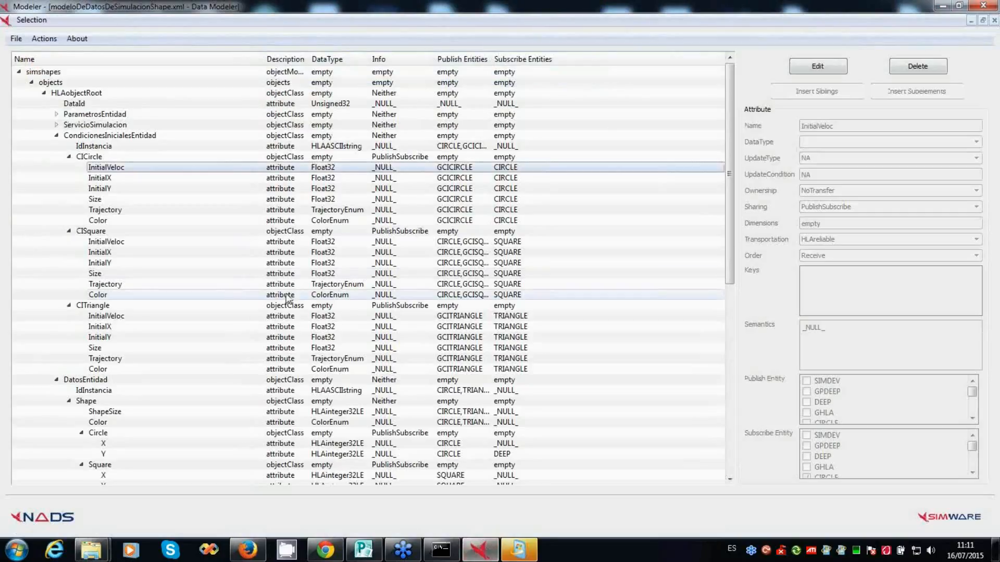
pyautogui.click(44, 40)
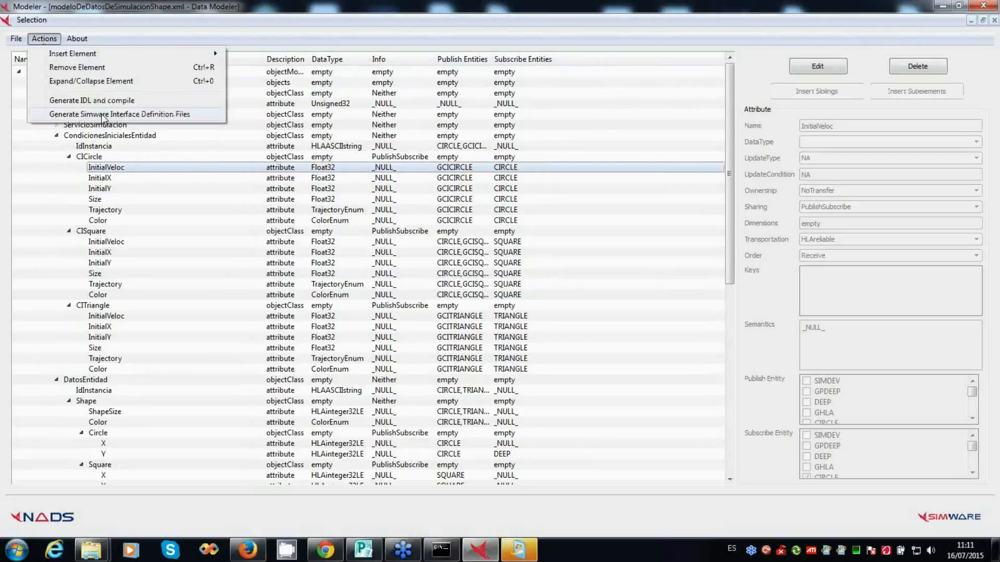
pyautogui.click(103, 115)
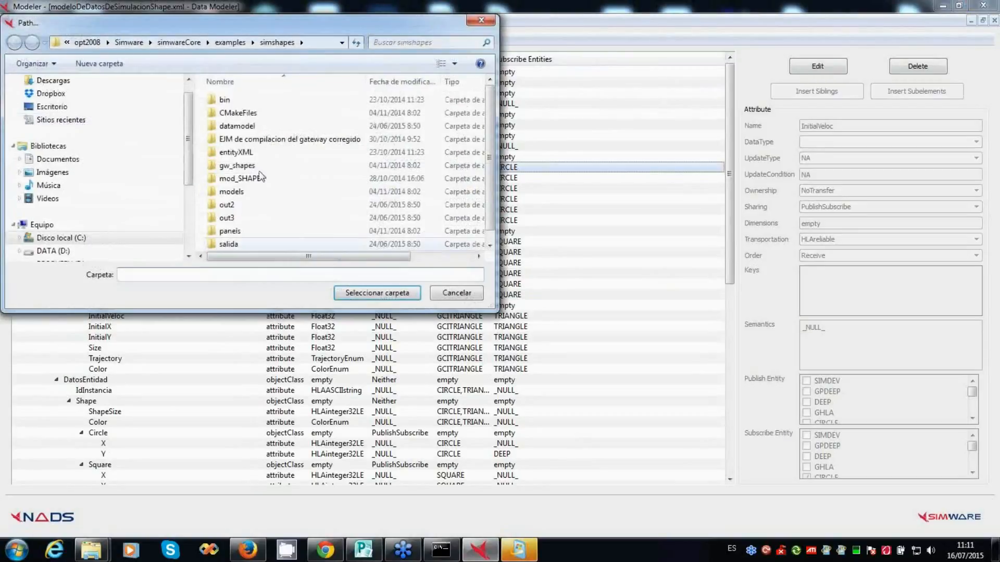
pyautogui.click(83, 108)
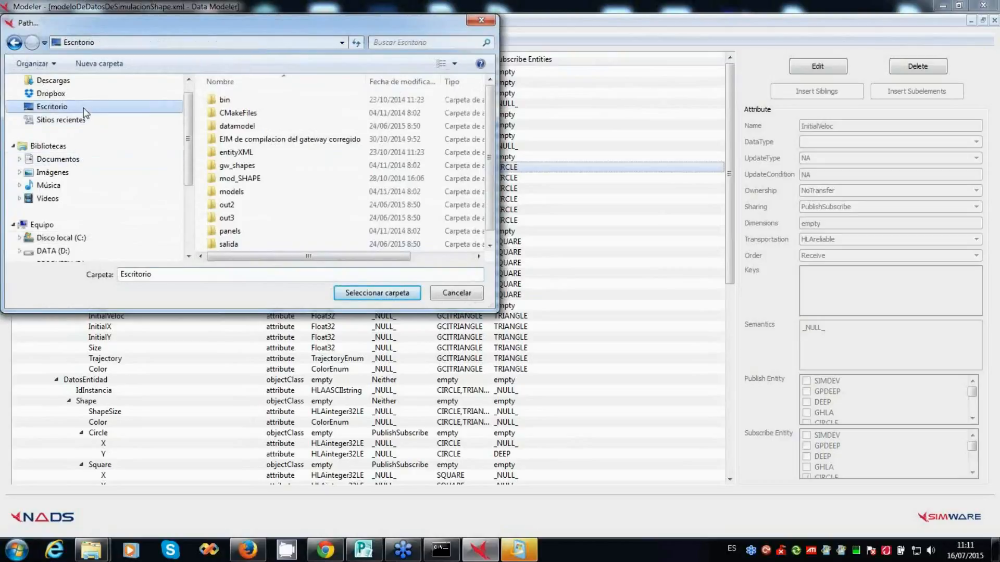
pyautogui.doubleClick(235, 102)
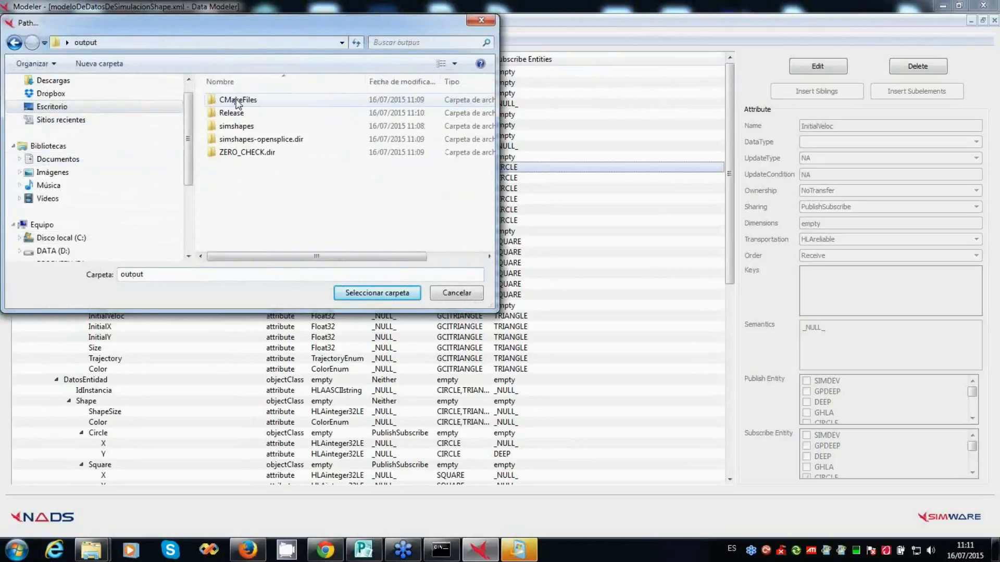
# Step: Create a folder named XML inside output and choose it as the destination for the interface definition files
pyautogui.rightClick(286, 210)
pyautogui.moveTo(409, 348)
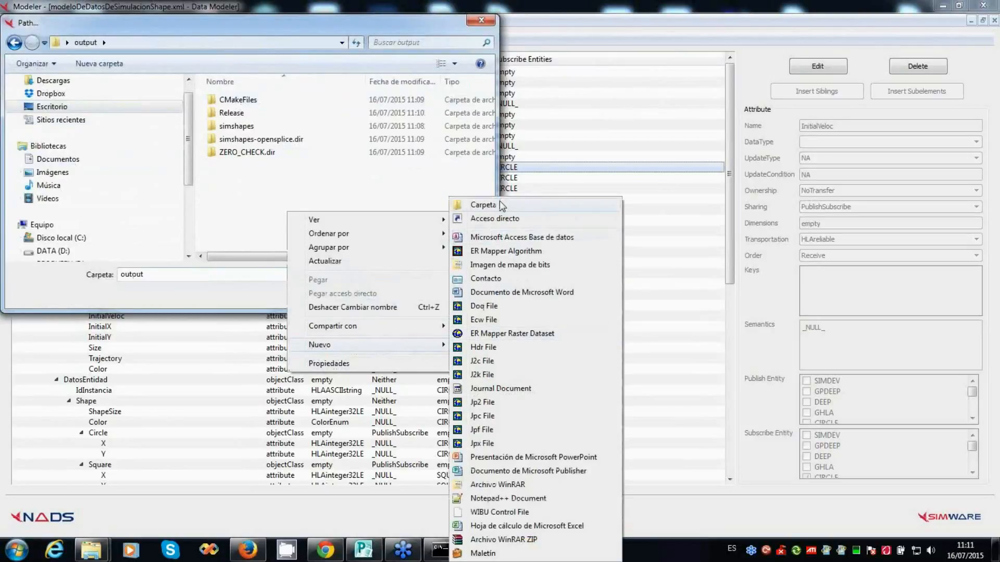
pyautogui.click(497, 203)
pyautogui.write('XMK')
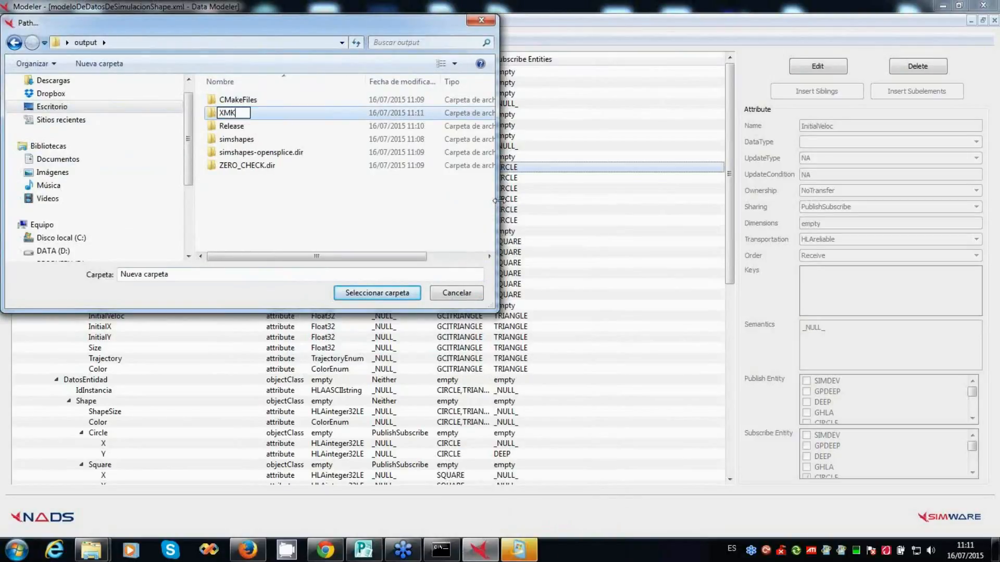
pyautogui.press('Return')
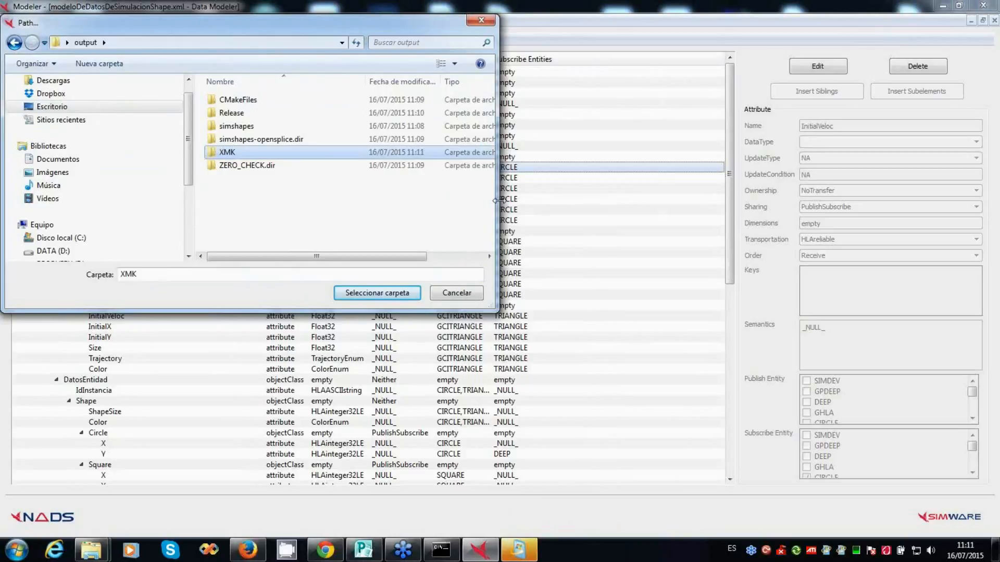
pyautogui.press('F2')
pyautogui.press('End')
pyautogui.press('BackSpace')
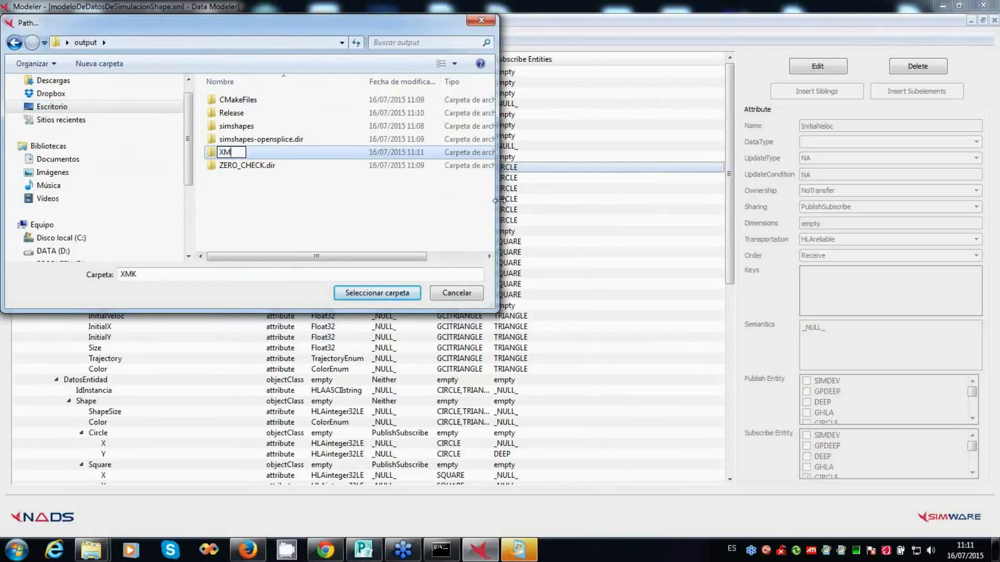
pyautogui.write('L')
pyautogui.press('Return')
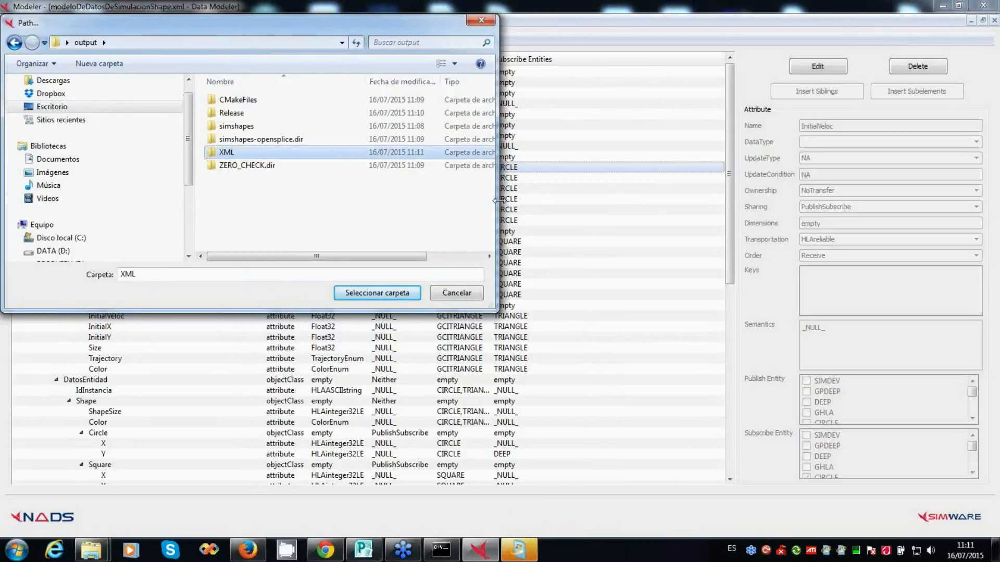
pyautogui.press('Return')
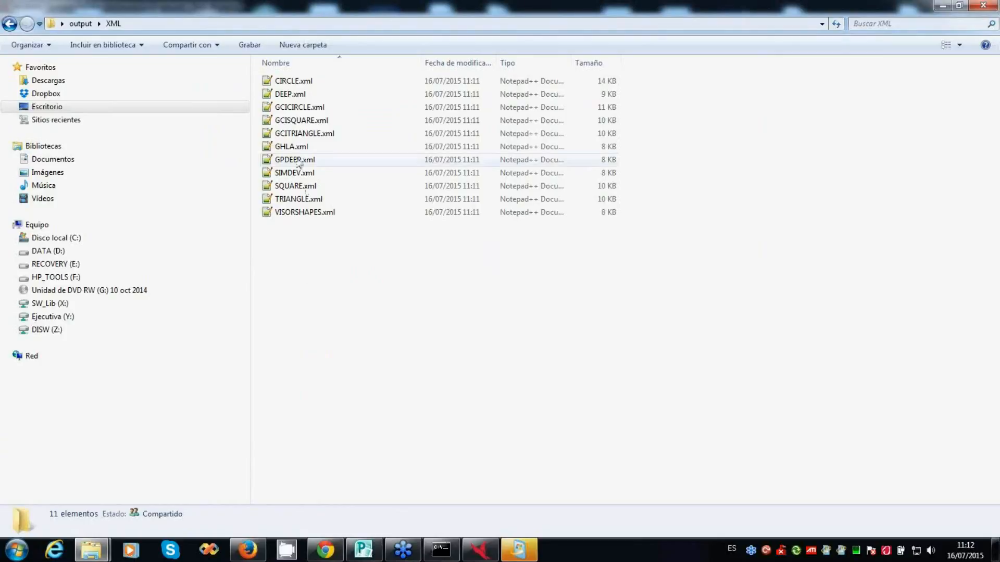
# Step: Open SQUARE.xml from the XML folder in Notepad++ and highlight the CISquare object class name
pyautogui.click(299, 186)
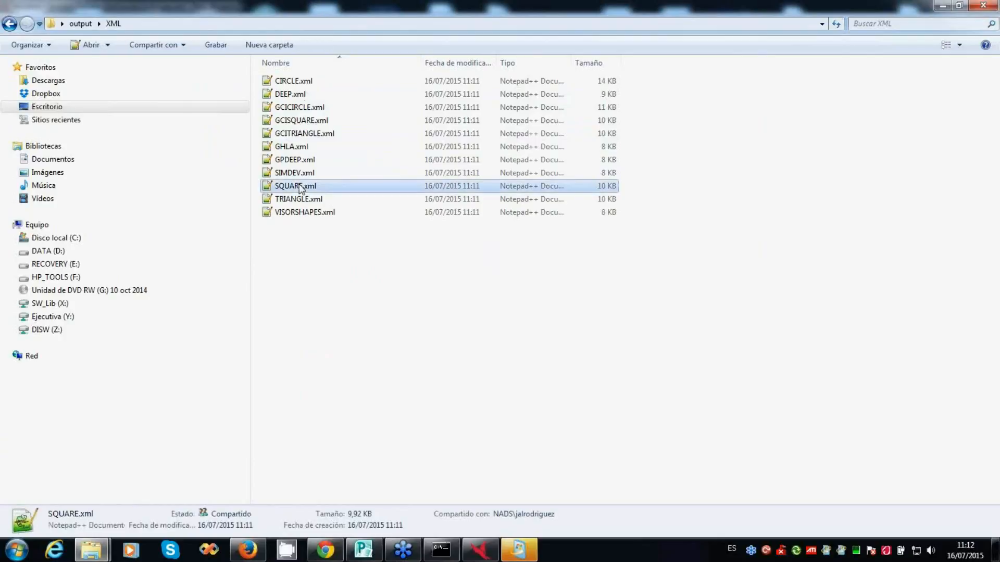
pyautogui.rightClick(300, 185)
pyautogui.click(352, 221)
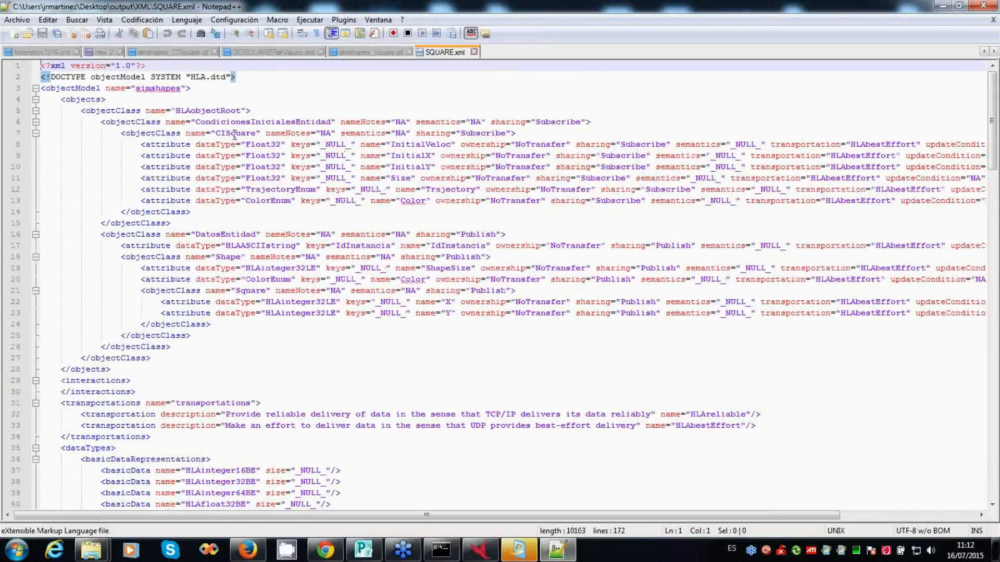
pyautogui.doubleClick(234, 134)
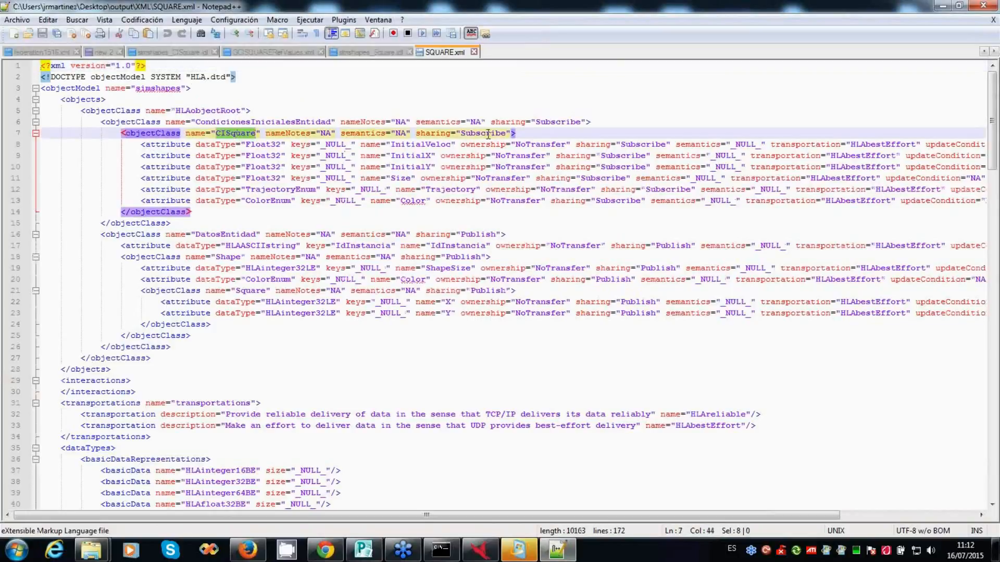